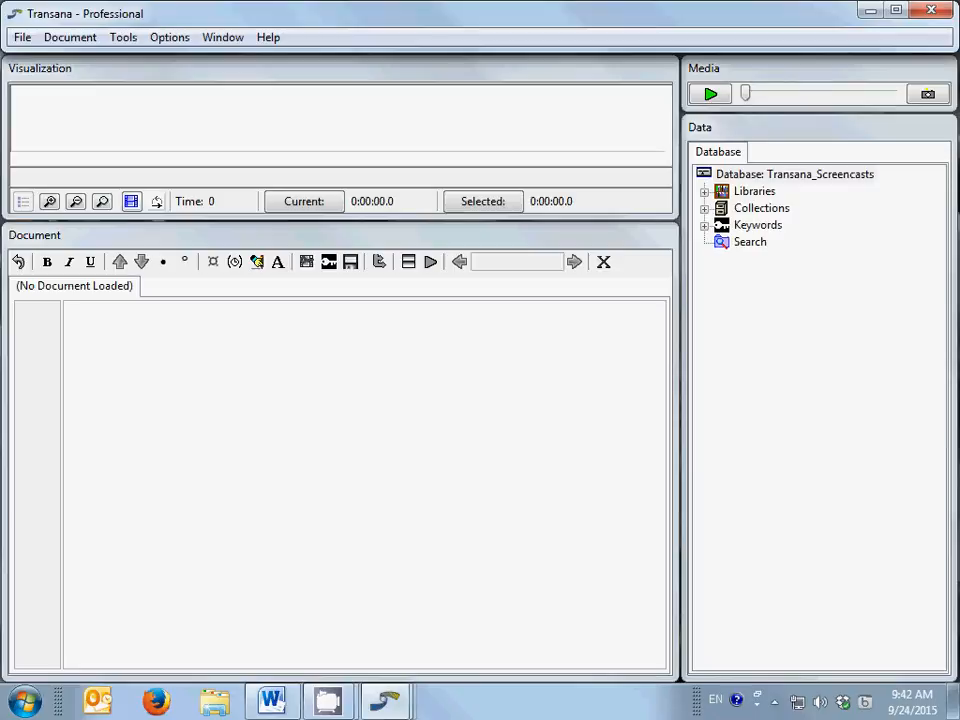
Add a new library named "Research Journals" to the database
{"action": "left_click", "coordinate": [705, 191]}
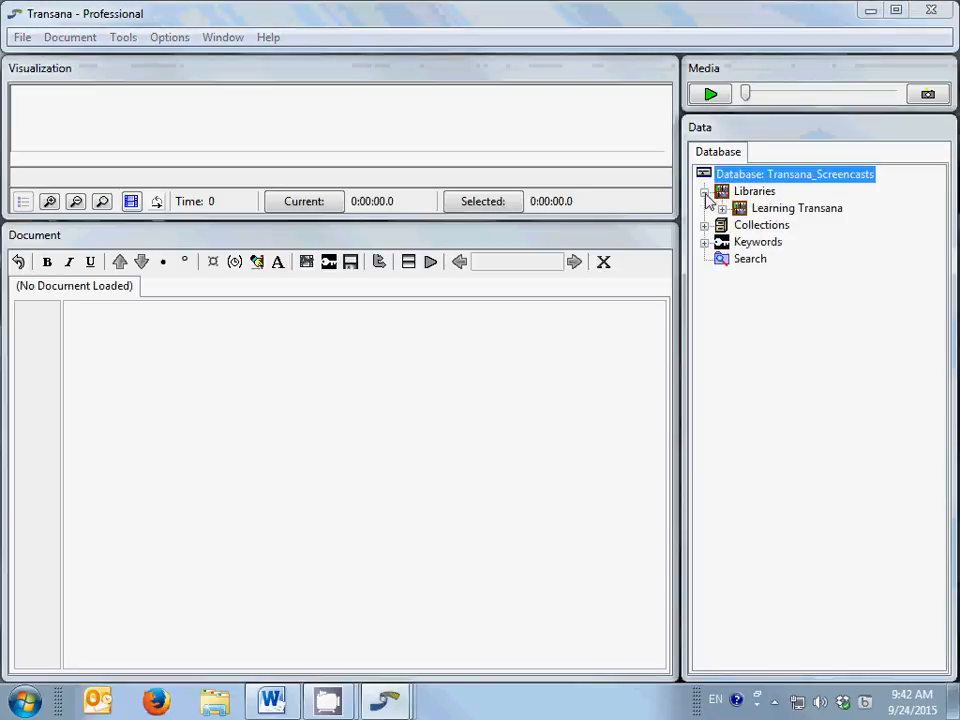
{"action": "right_click", "coordinate": [757, 193]}
{"action": "left_click", "coordinate": [792, 210]}
{"action": "type", "text": "Research Journals"}
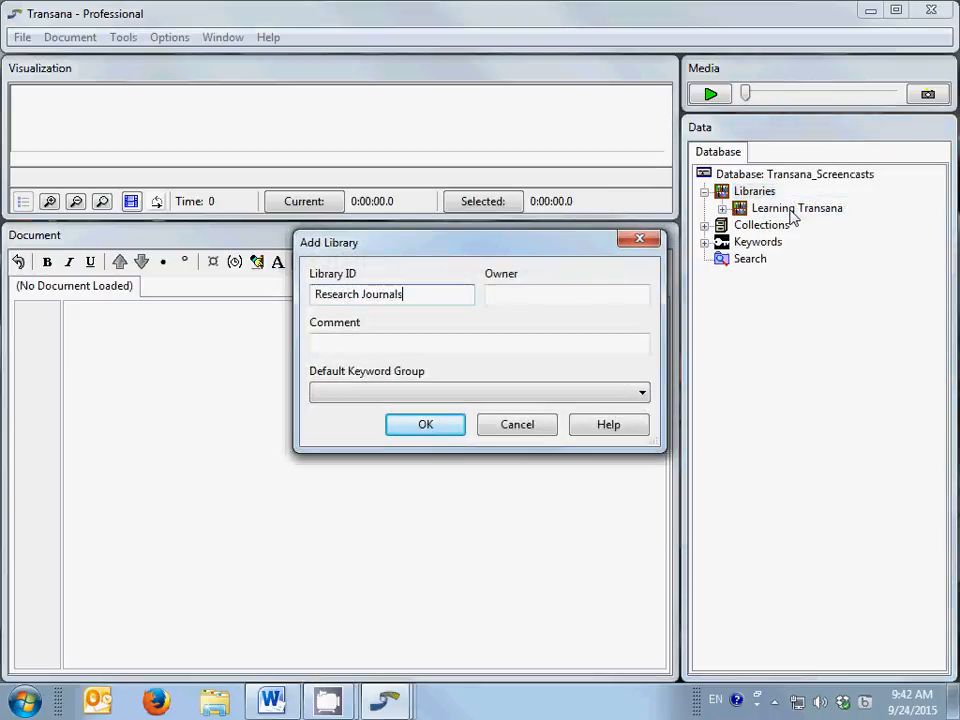
{"action": "key", "text": "Return"}
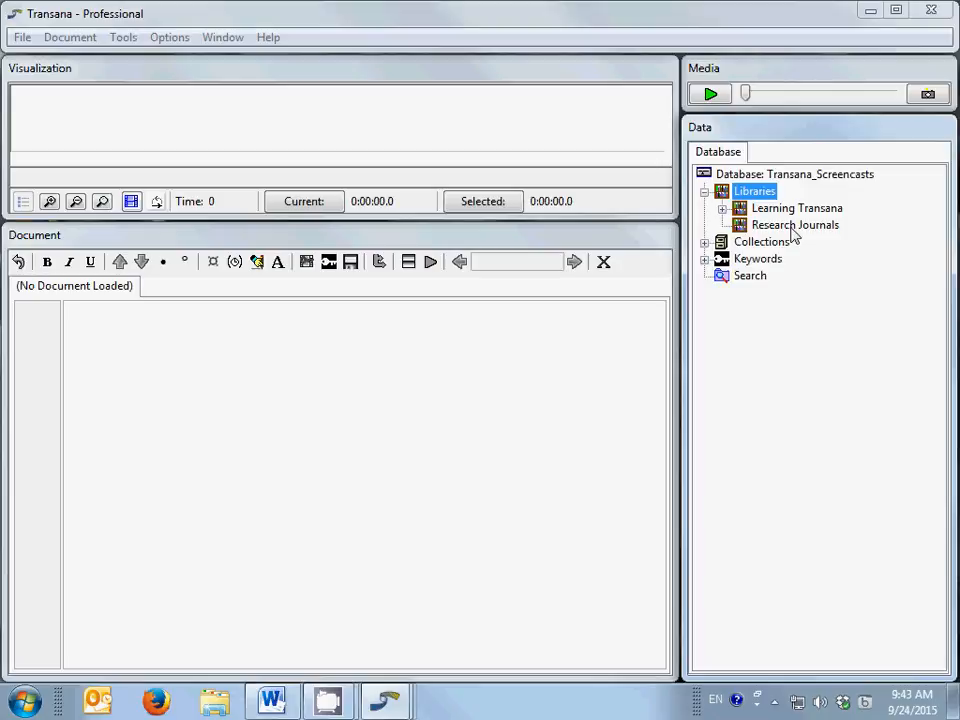
Add a document named "Data Overview" to the Research Journals library and enter the author's full name
{"action": "right_click", "coordinate": [793, 230]}
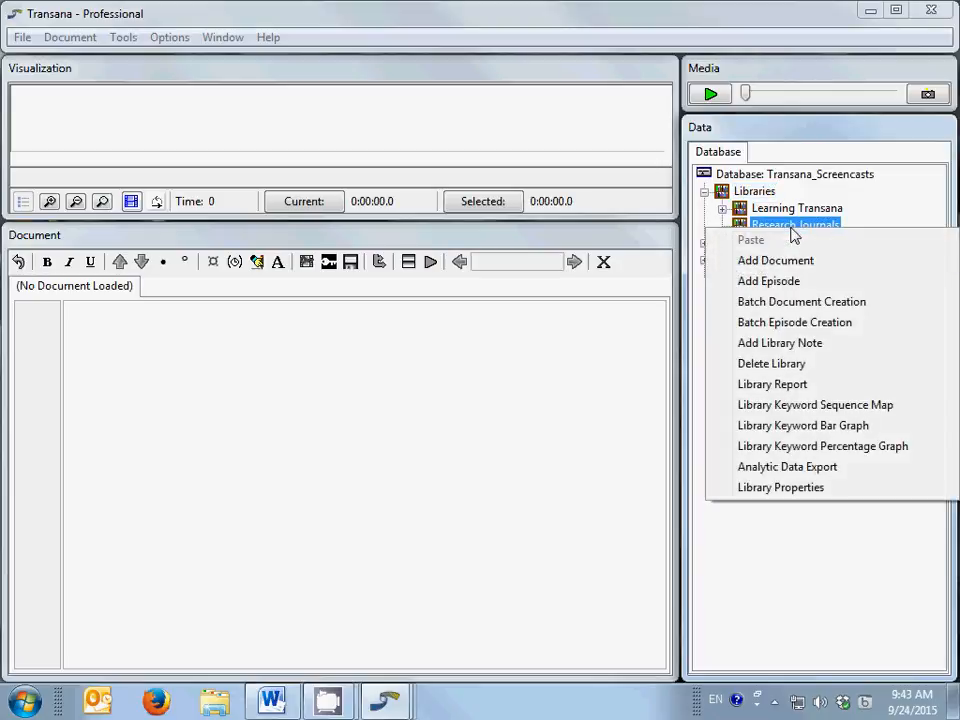
{"action": "left_click", "coordinate": [799, 266]}
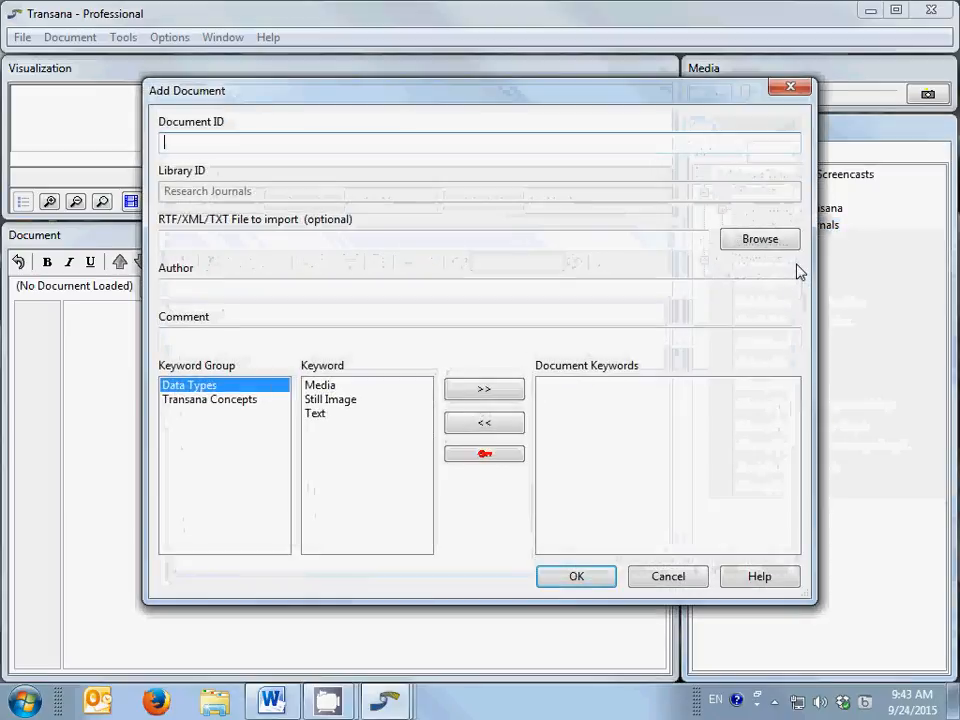
{"action": "type", "text": "Data Overview"}
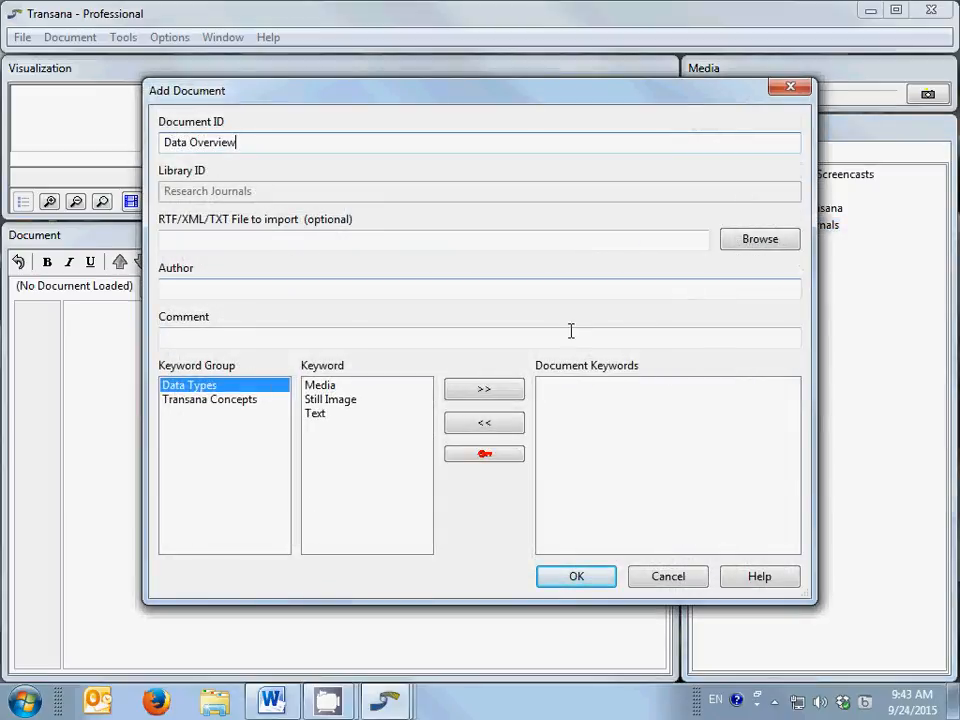
{"action": "left_click", "coordinate": [548, 291]}
{"action": "type", "text": "Da"}
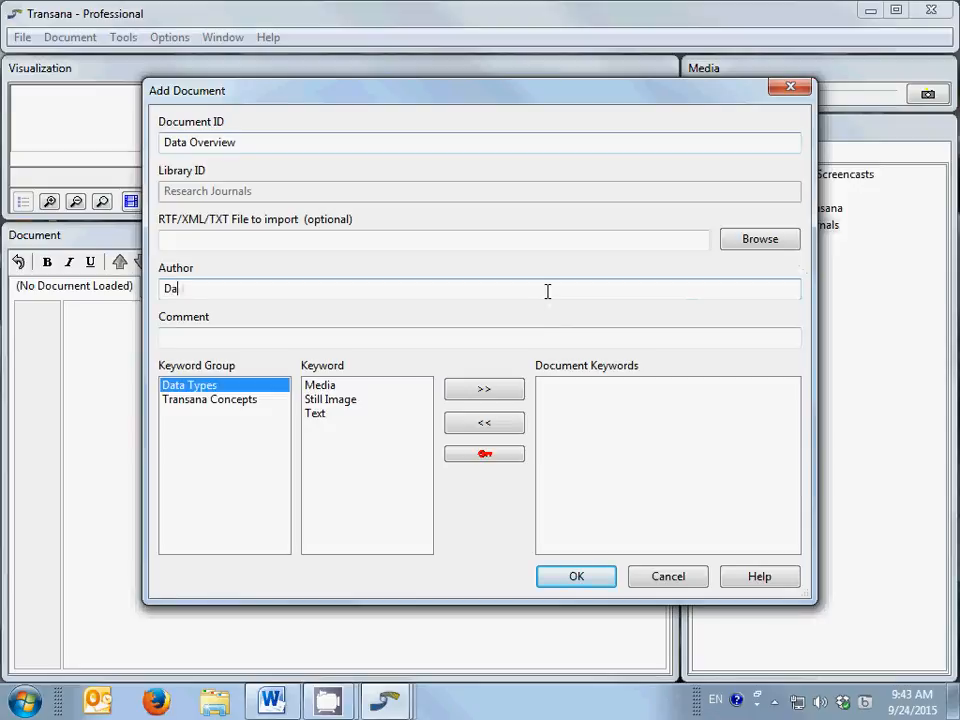
{"action": "type", "text": "vid Woods"}
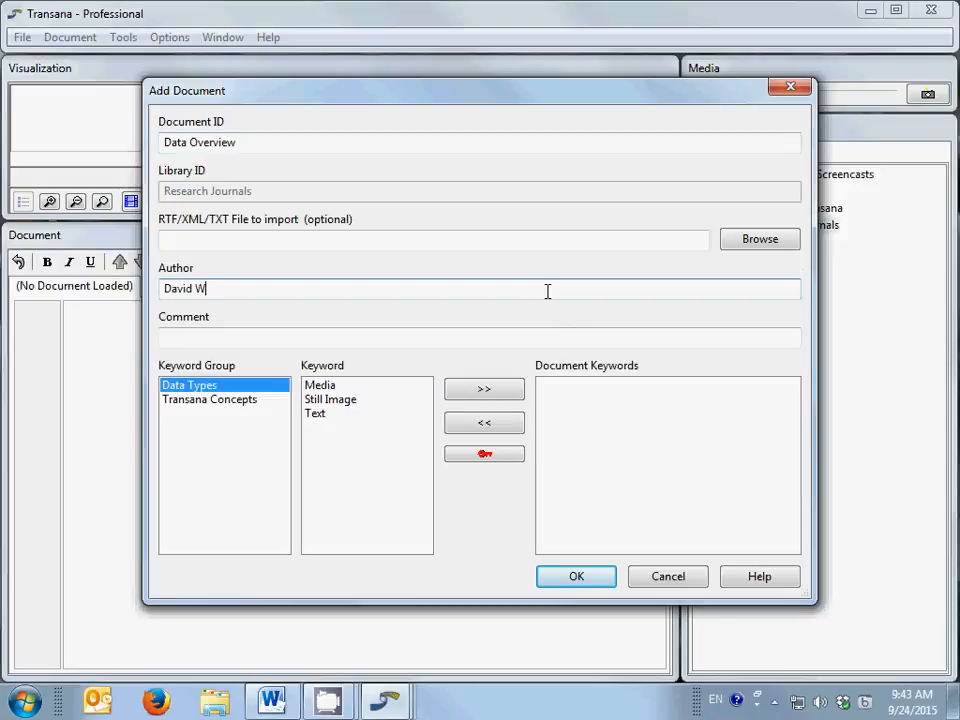
{"action": "left_click", "coordinate": [603, 588]}
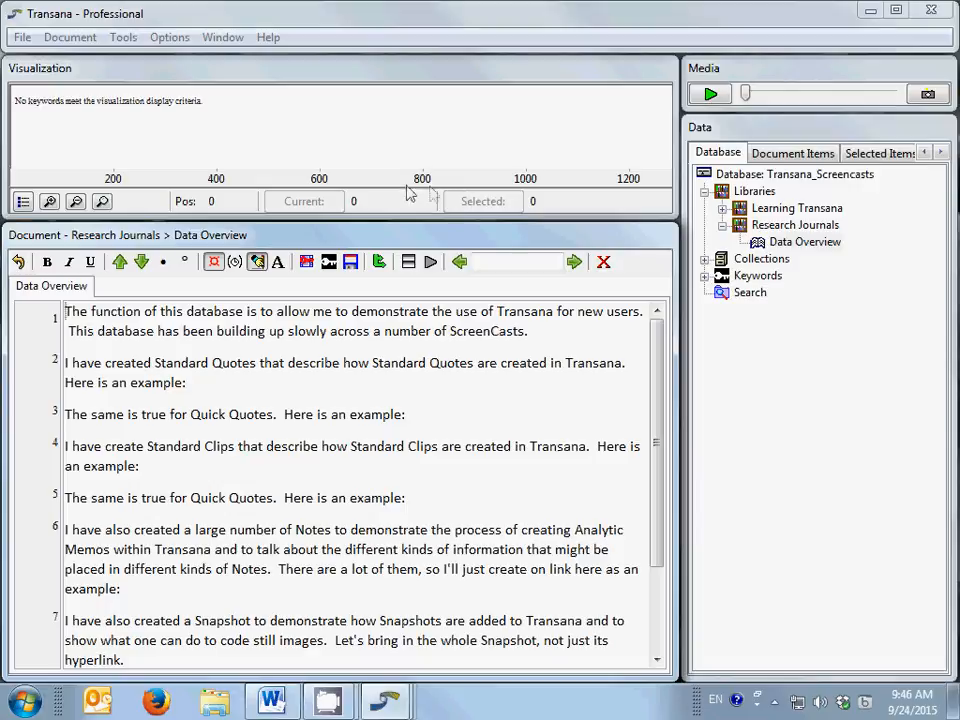
Insert a hyperlink to the quote "Make a selection in a Document" from Analysis in Transana at the end of paragraph 2
{"action": "left_click", "coordinate": [213, 387]}
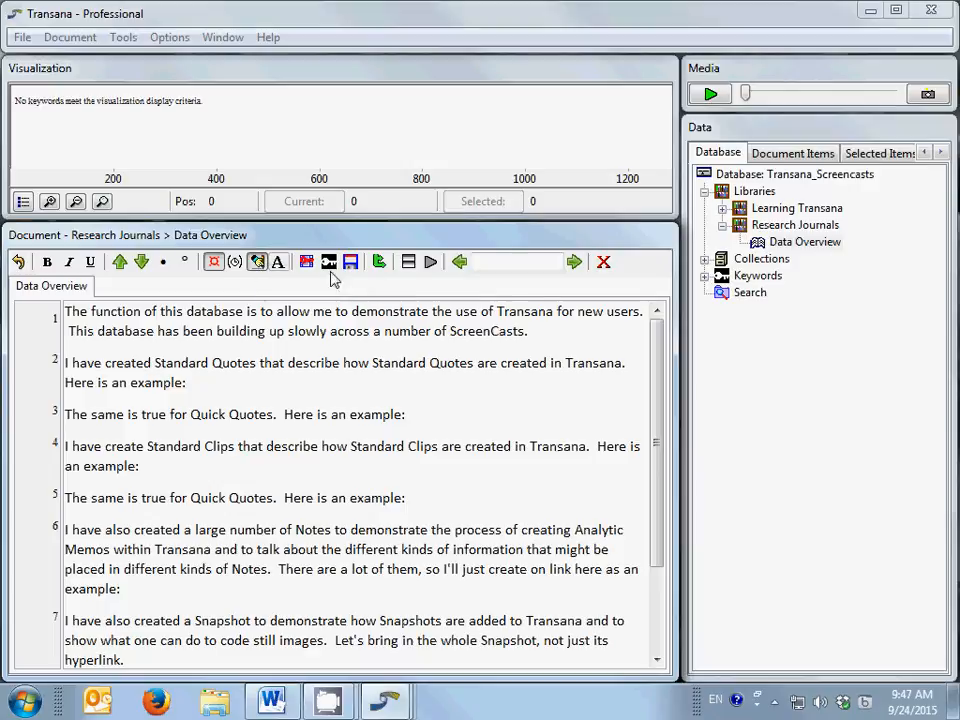
{"action": "left_click", "coordinate": [705, 259]}
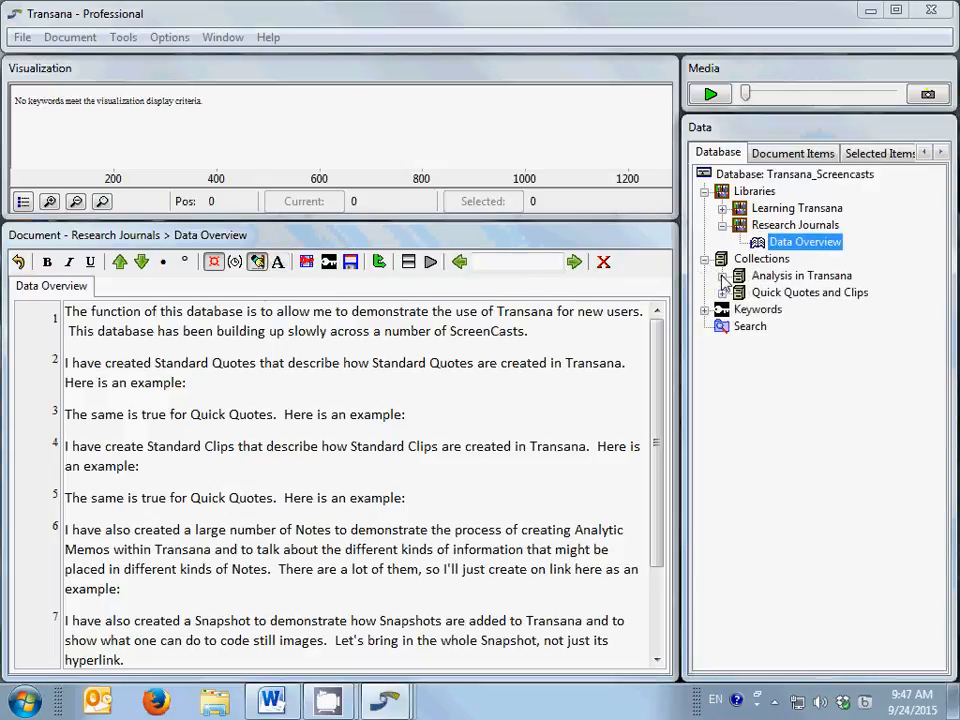
{"action": "left_click", "coordinate": [722, 276]}
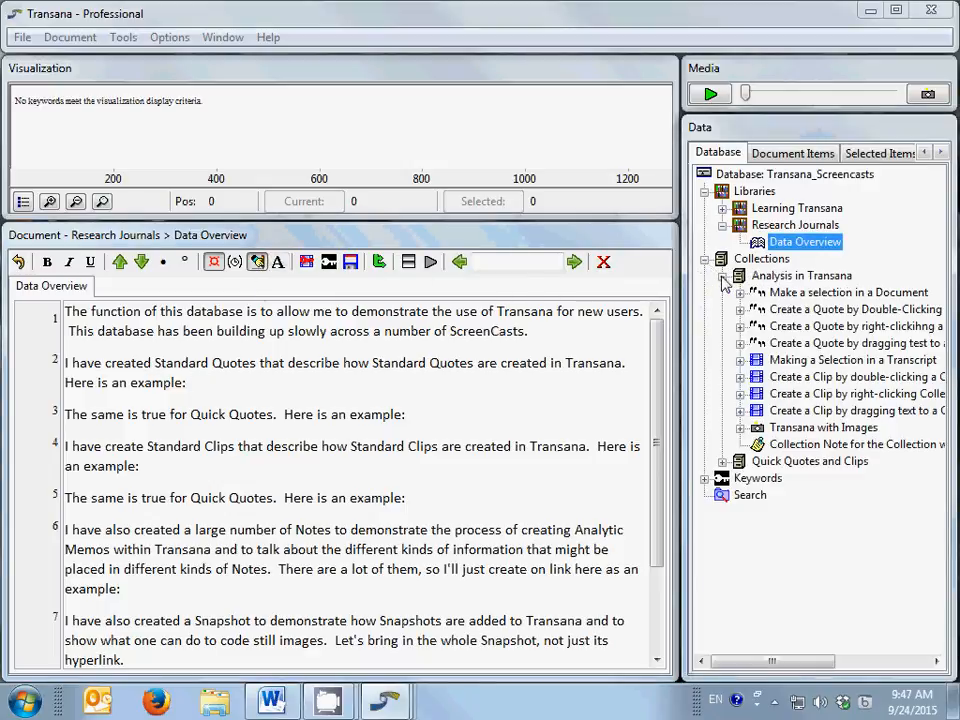
{"action": "right_click", "coordinate": [812, 294]}
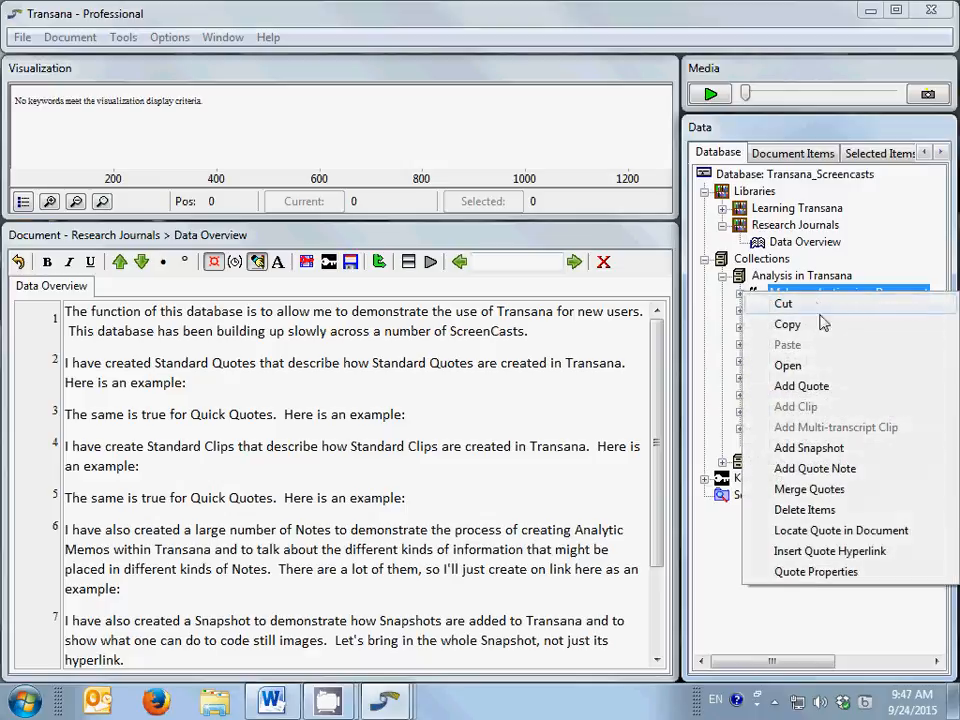
{"action": "left_click", "coordinate": [832, 550]}
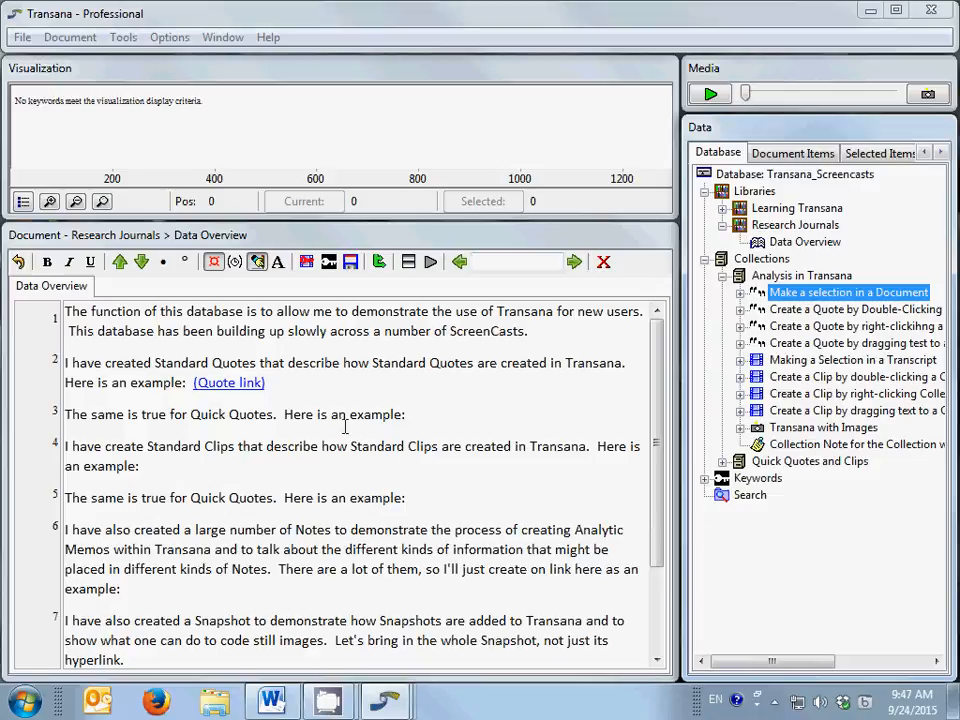
Extend the quote link's text to read (Quote link for "Make a selection in a Document" in "Analysis in Transana".)
{"action": "left_click", "coordinate": [304, 385]}
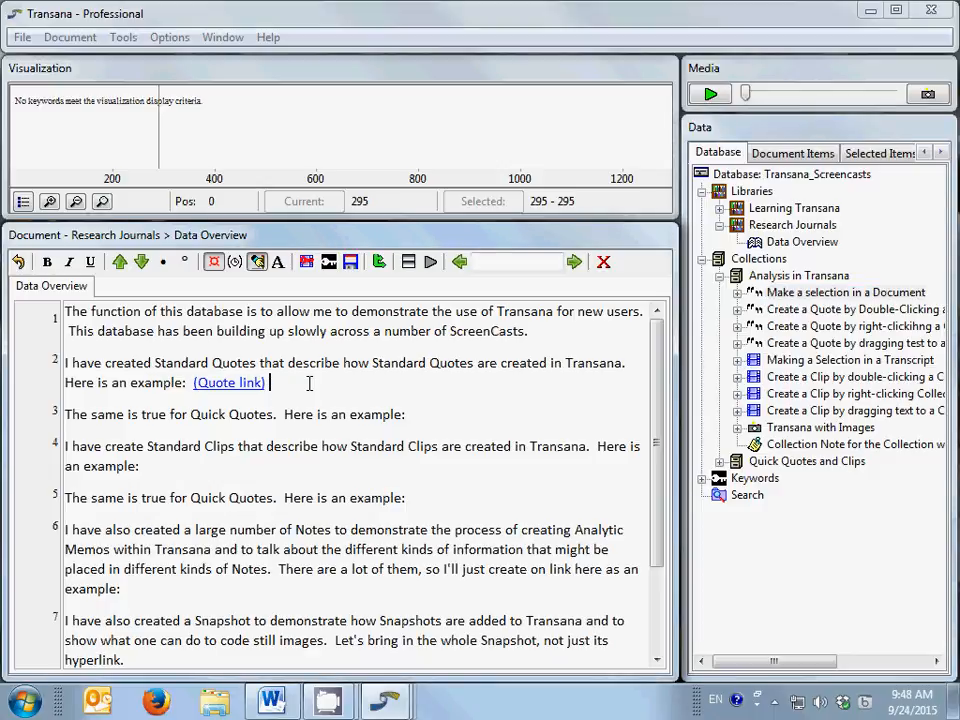
{"action": "key", "text": "Left"}
{"action": "key", "text": "Left"}
{"action": "key", "text": "Left"}
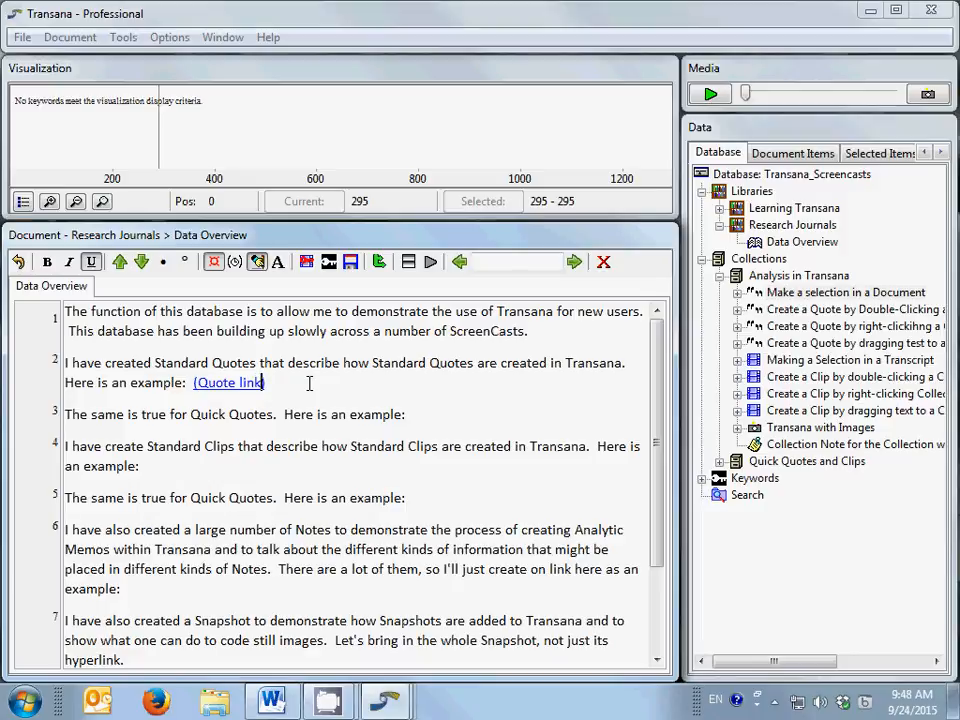
{"action": "type", "text": "for \"Ma"}
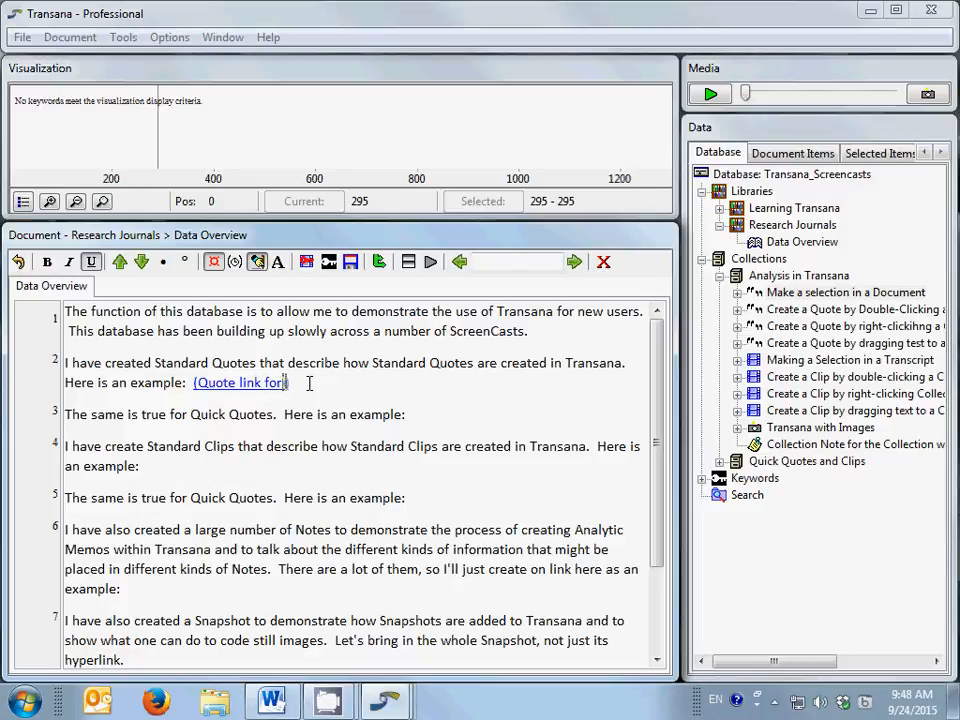
{"action": "type", "text": "ke a sele"}
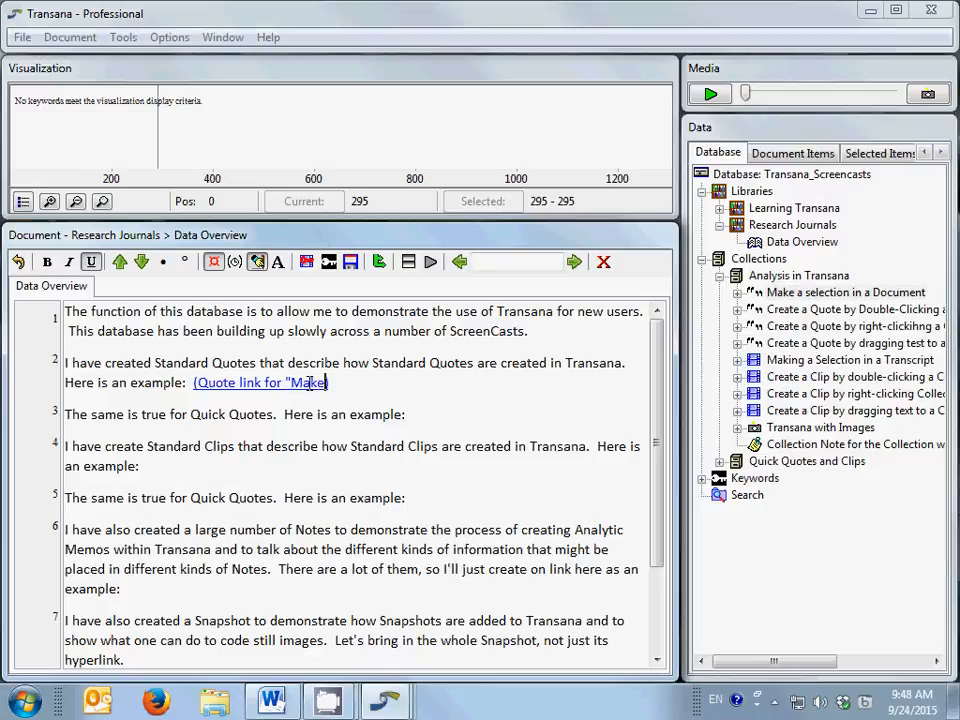
{"action": "type", "text": "ction"}
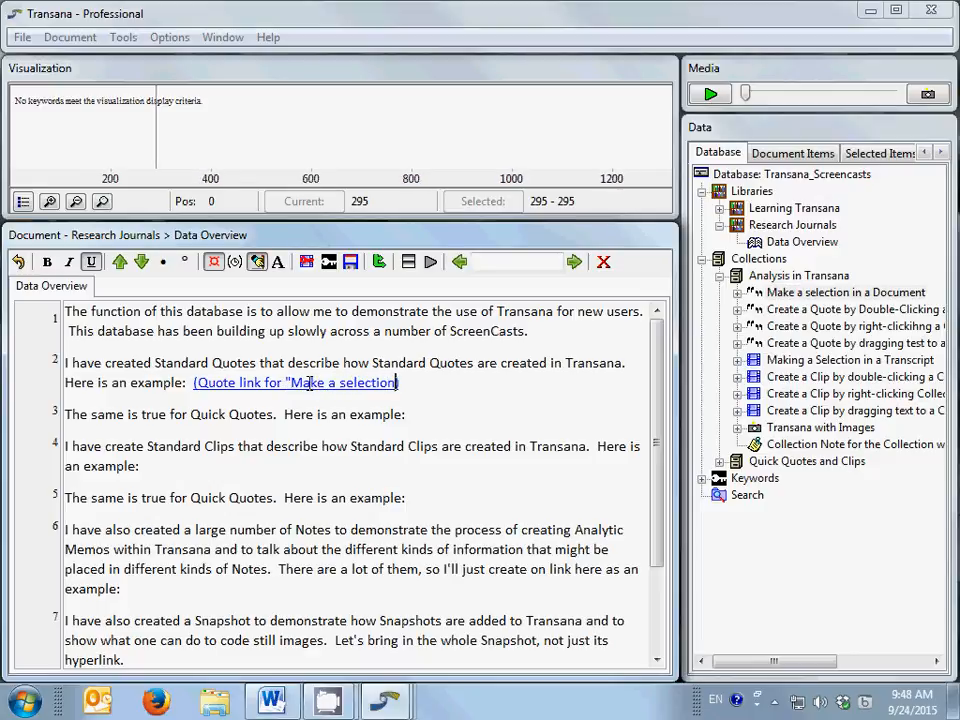
{"action": "type", "text": " in a Document\" "}
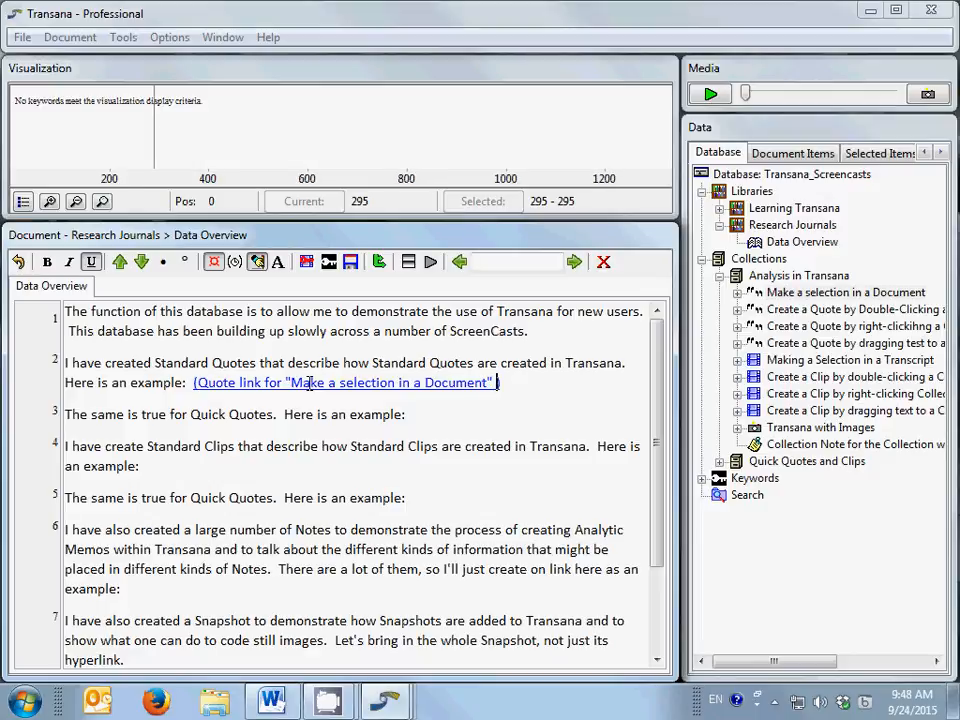
{"action": "type", "text": "in "}
{"action": "type", "text": "\"A"}
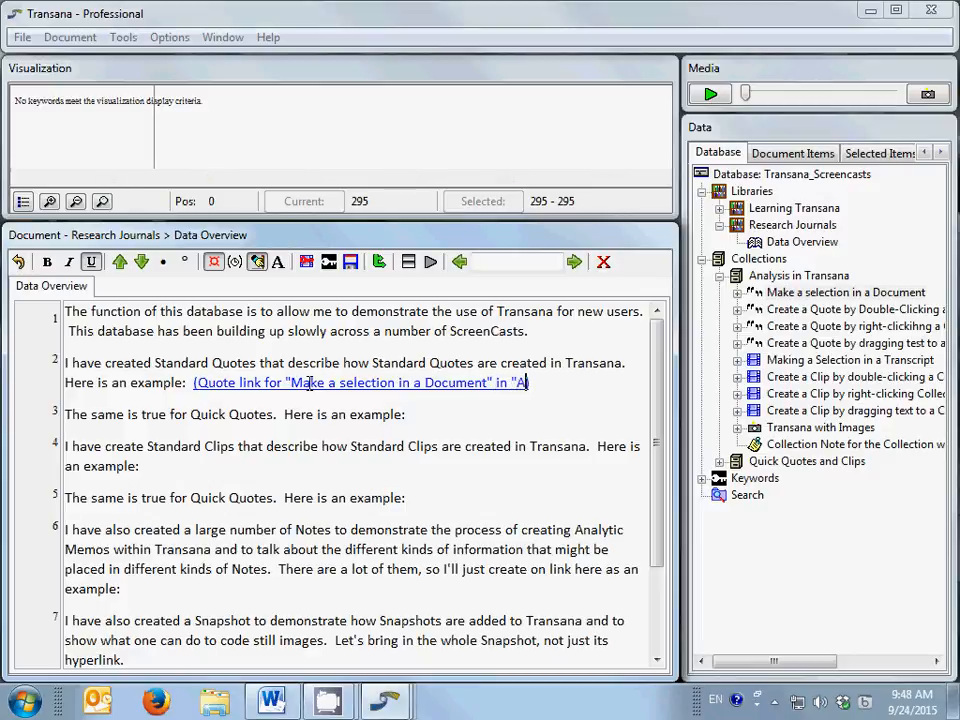
{"action": "type", "text": "nalysis in Transana"}
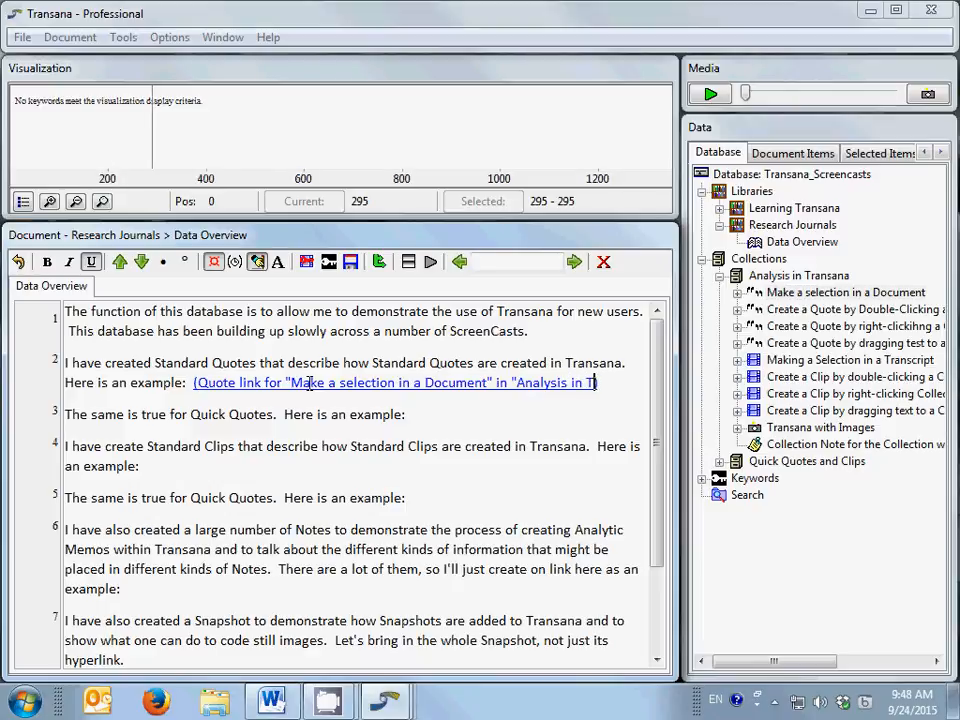
{"action": "type", "text": "\"."}
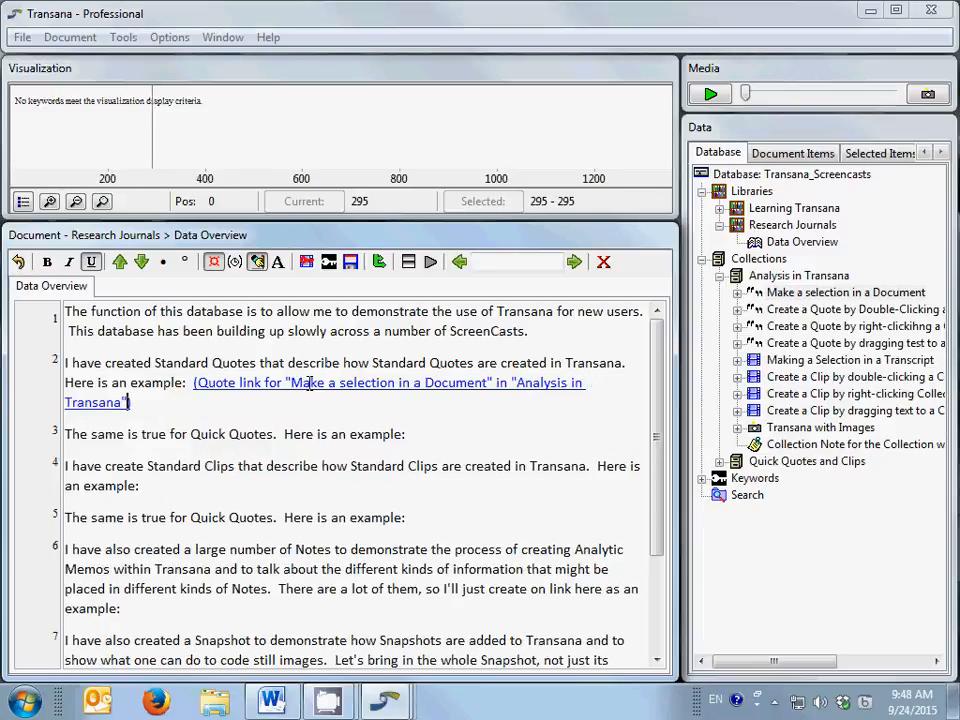
Insert a hyperlink to the clip "Making a Selection in a Transcript" at the end of paragraph 4
{"action": "left_click", "coordinate": [336, 485]}
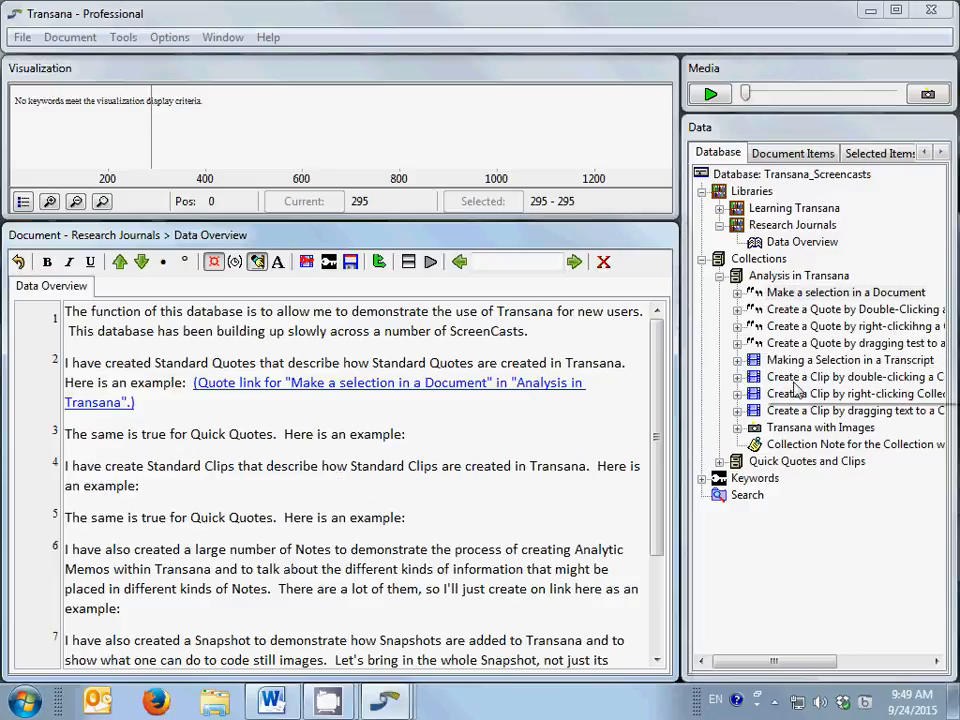
{"action": "right_click", "coordinate": [824, 362]}
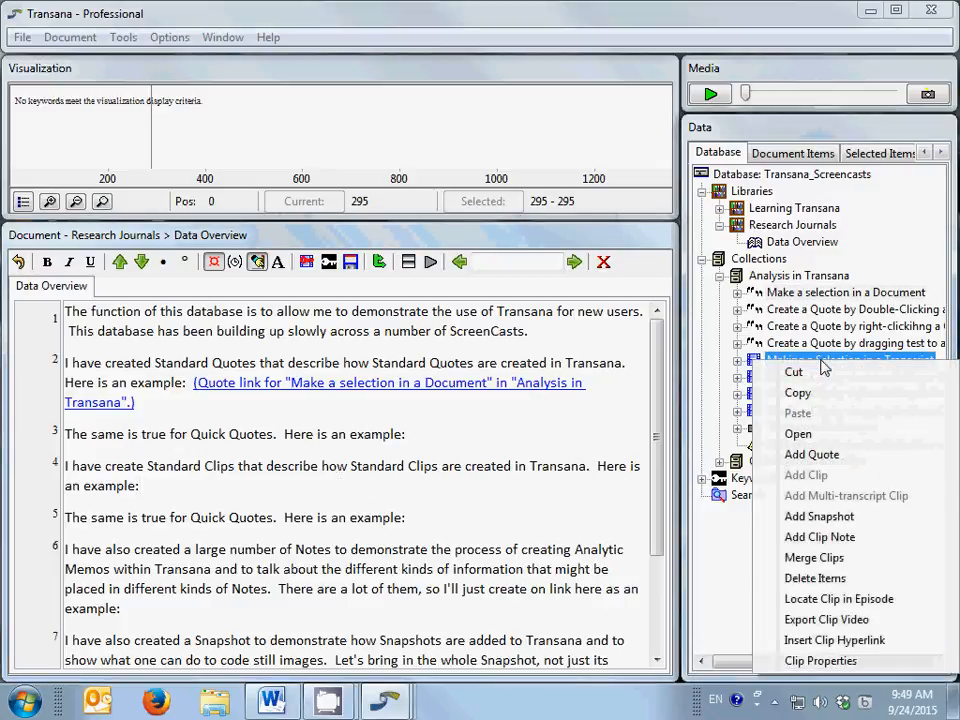
{"action": "left_click", "coordinate": [829, 640]}
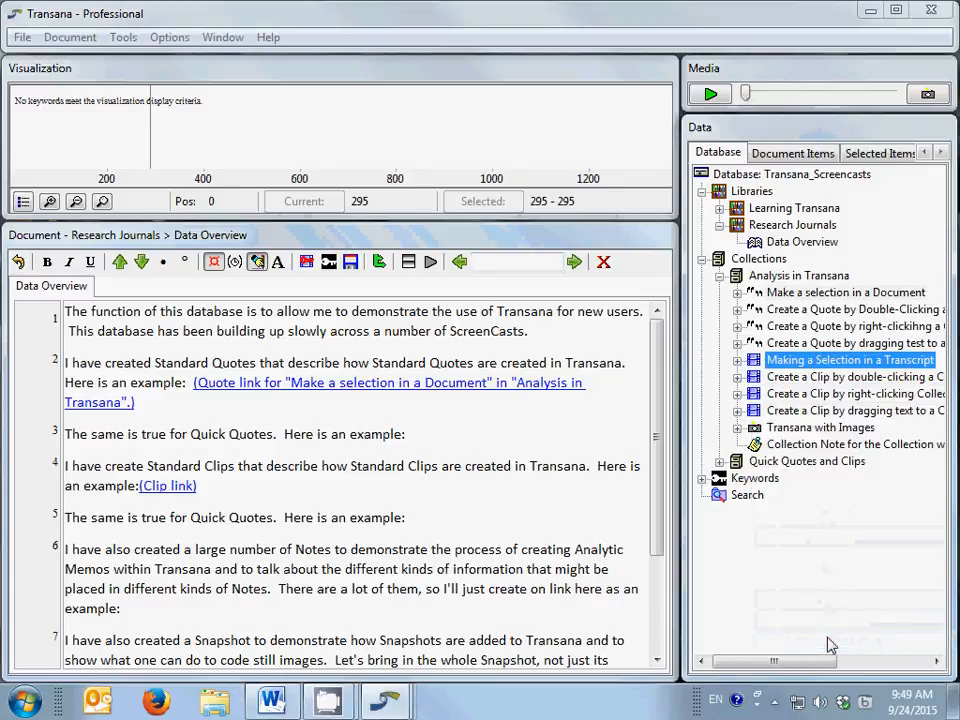
Add space before the clip link and extend it to read (Clip link for "Making a Selection in a Transcript" in "Analysis in Transana".)
{"action": "left_click", "coordinate": [133, 485]}
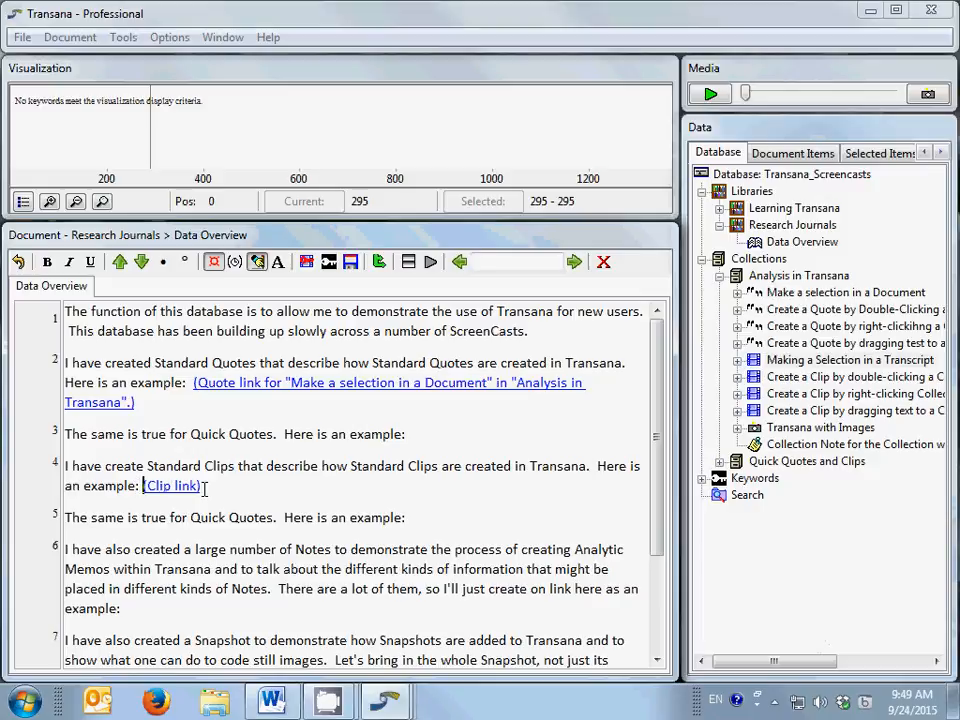
{"action": "key", "text": "Right"}
{"action": "key", "text": "Right"}
{"action": "key", "text": "Right"}
{"action": "key", "text": "Right"}
{"action": "key", "text": "Right"}
{"action": "key", "text": "Right"}
{"action": "key", "text": "Right"}
{"action": "key", "text": "Right"}
{"action": "key", "text": "Right"}
{"action": "key", "text": "Right"}
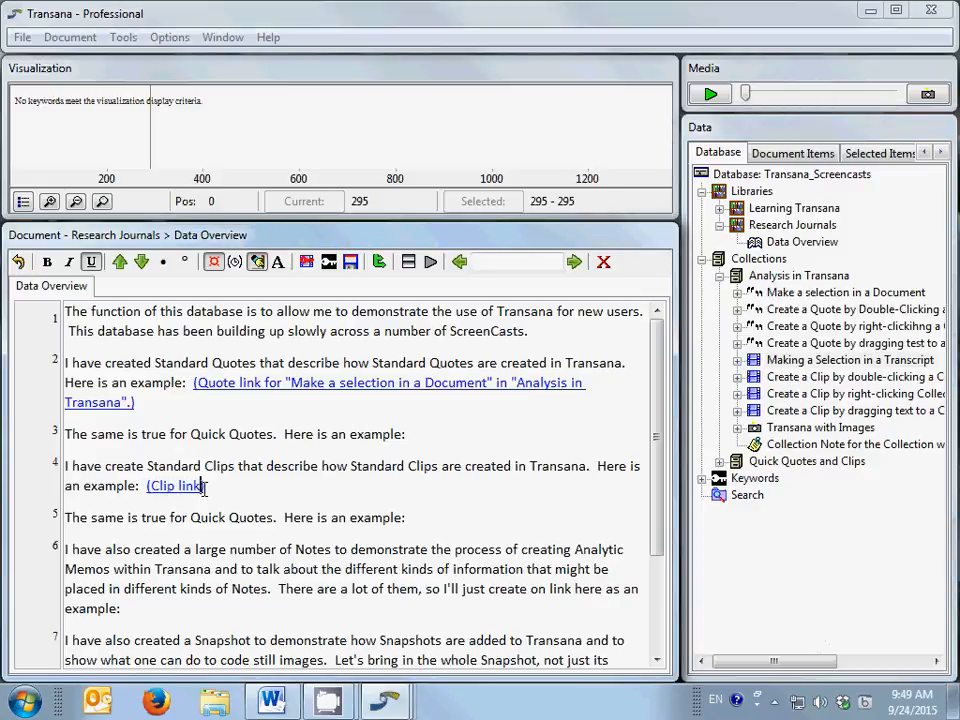
{"action": "type", "text": "for \""}
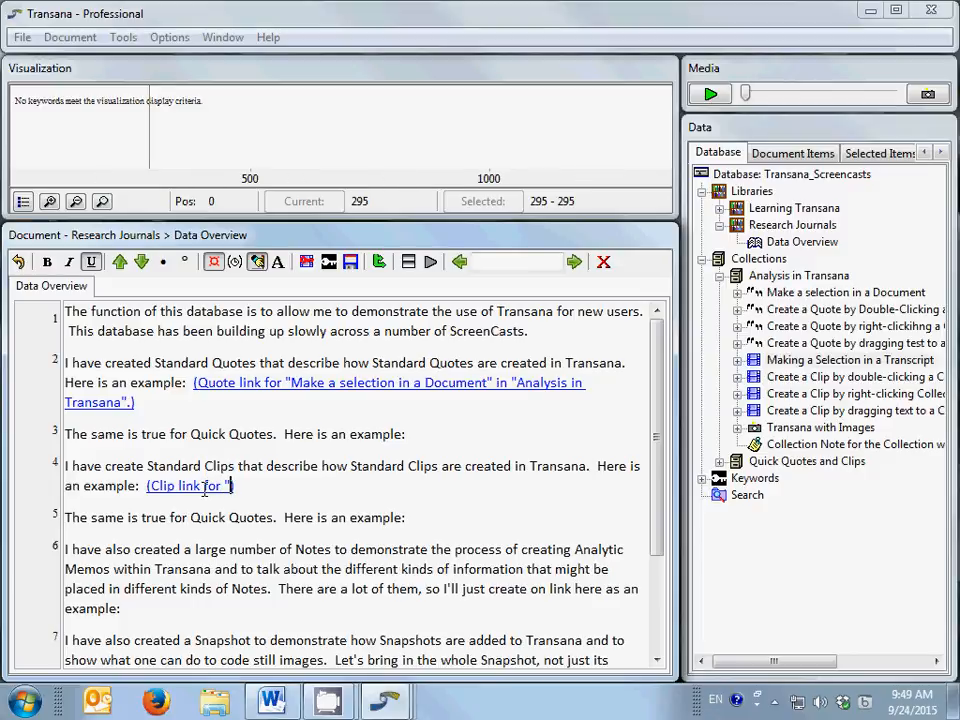
{"action": "type", "text": "Making a "}
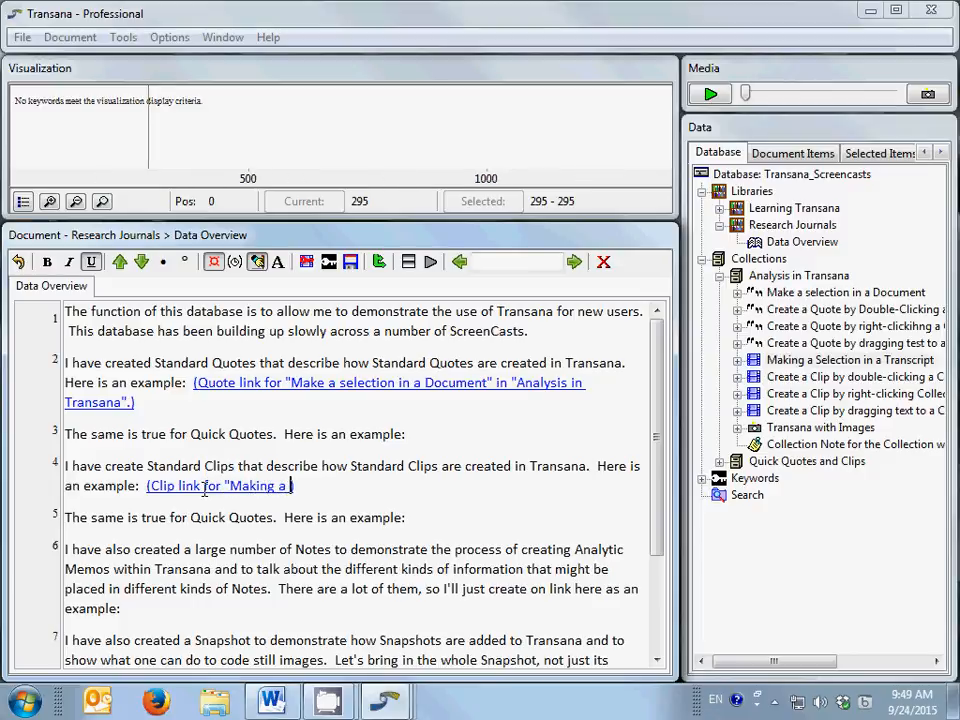
{"action": "type", "text": "Selection in a"}
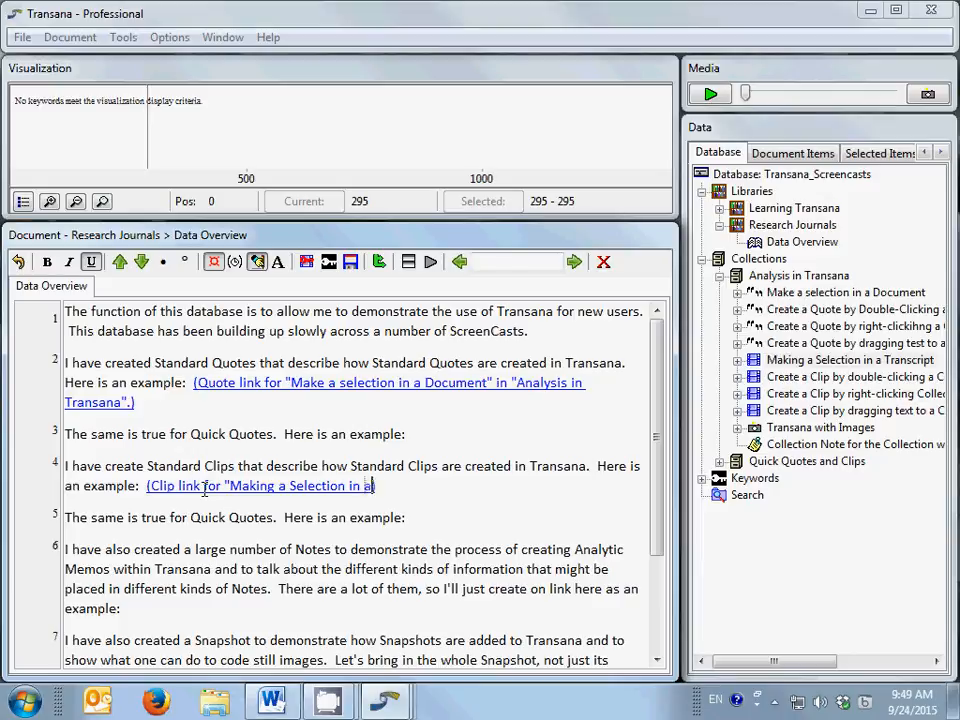
{"action": "type", "text": " Transcript\" "}
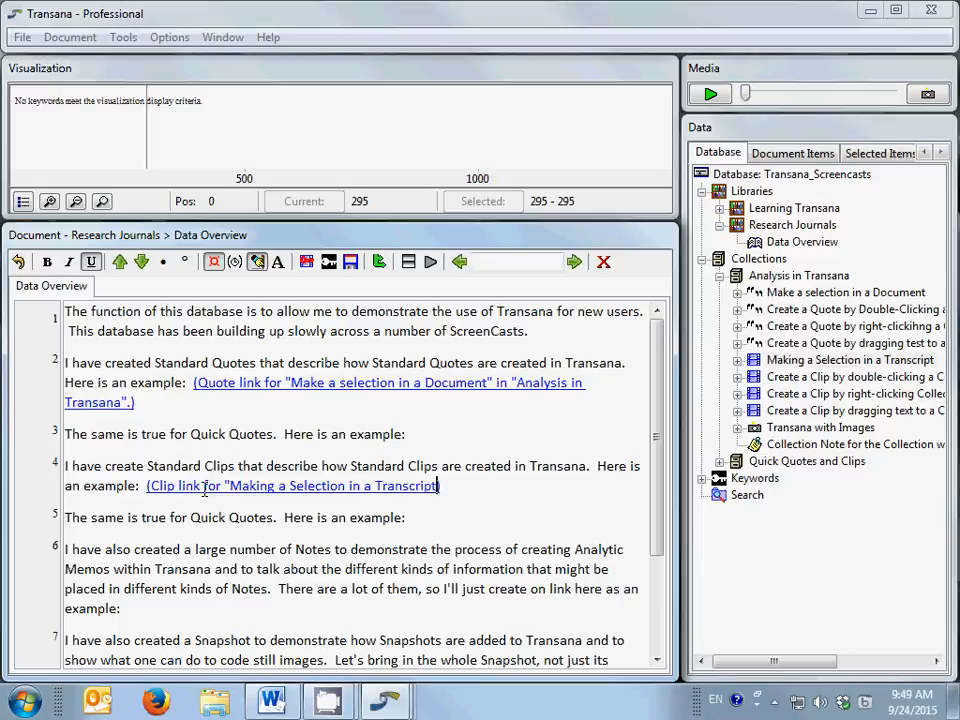
{"action": "type", "text": "in \"An"}
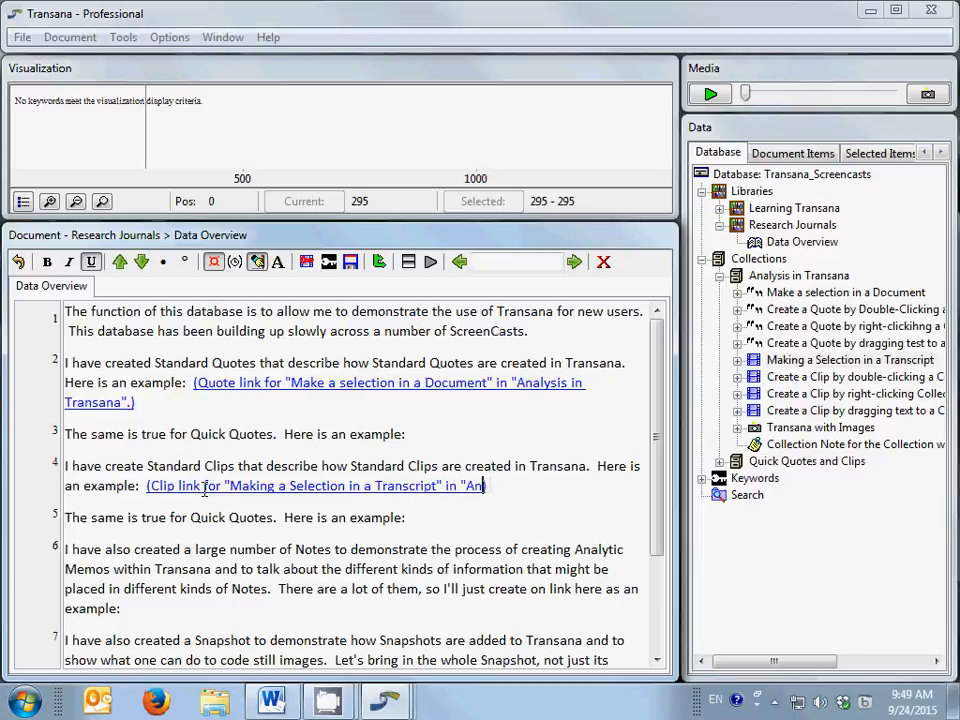
{"action": "type", "text": "alysis in Trans"}
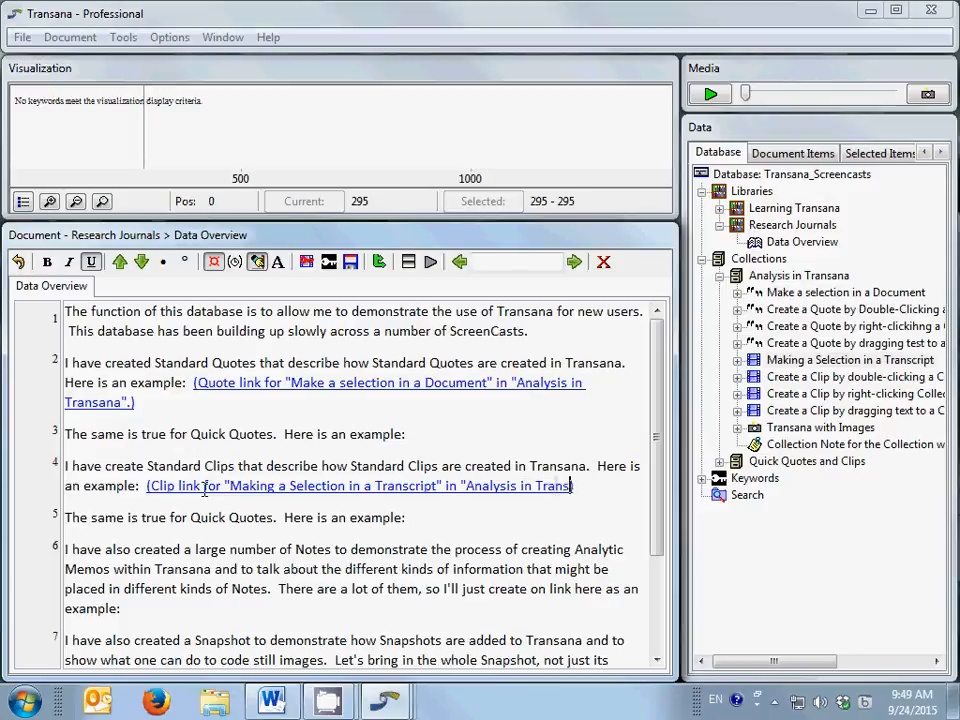
{"action": "type", "text": "ana\".)"}
Insert a hyperlink to the Standard Clip Note of "Making a Selection in a Transcript" at the end of paragraph 6
{"action": "left_click", "coordinate": [183, 609]}
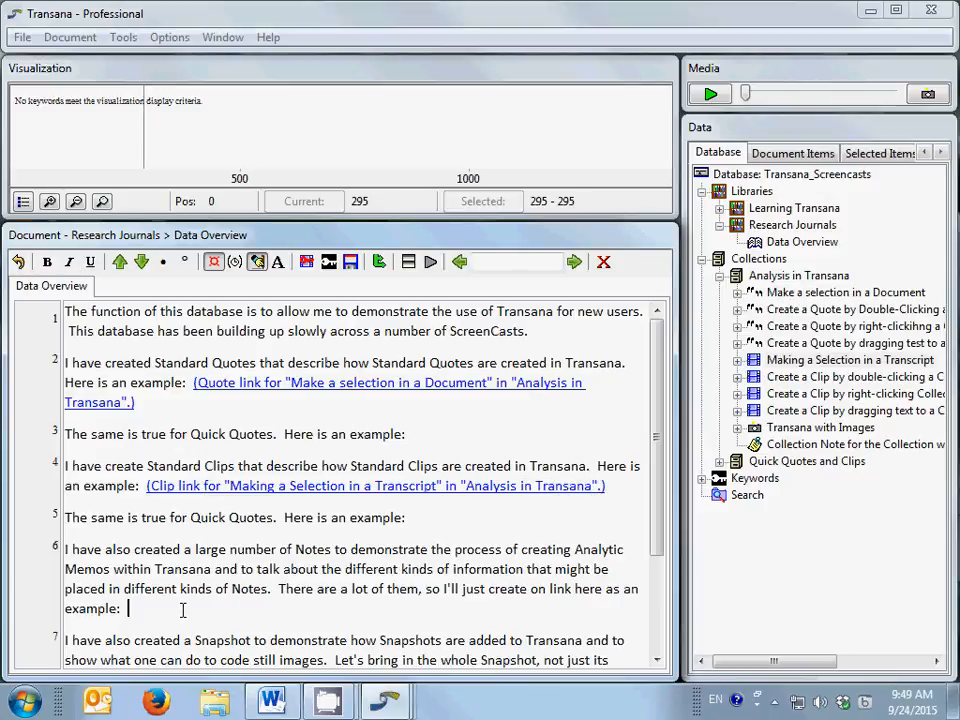
{"action": "left_click", "coordinate": [737, 359]}
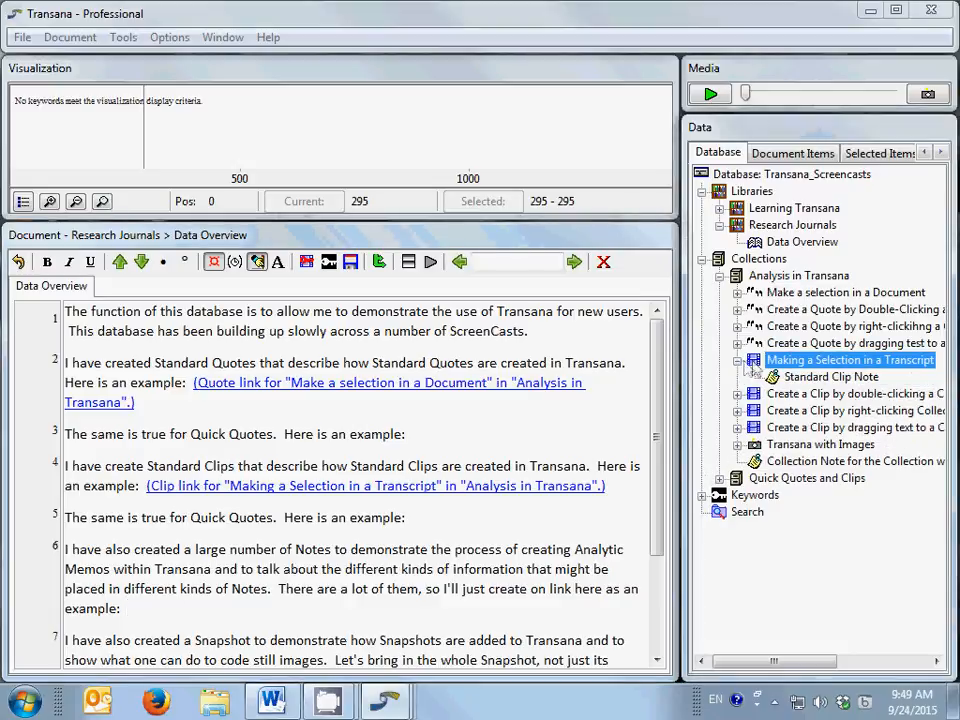
{"action": "right_click", "coordinate": [805, 381]}
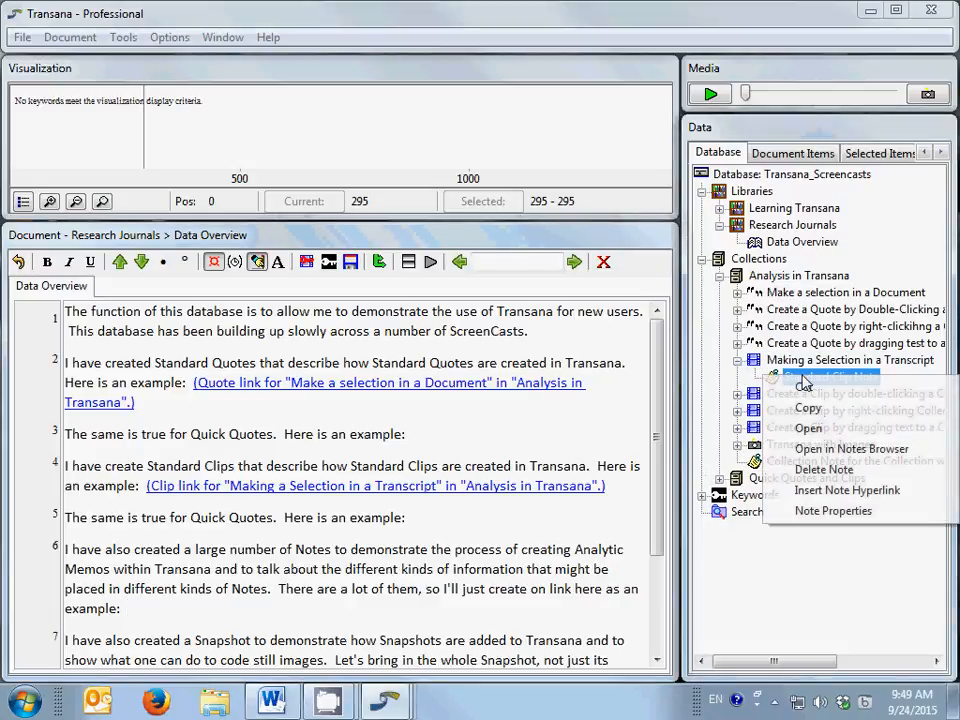
{"action": "left_click", "coordinate": [845, 492]}
Open the Transana with Images snapshot, show its coding key, and insert the coded image with its key at the end of paragraph 7
{"action": "left_click_drag", "start_coordinate": [658, 439], "coordinate": [658, 528]}
{"action": "left_click", "coordinate": [416, 540]}
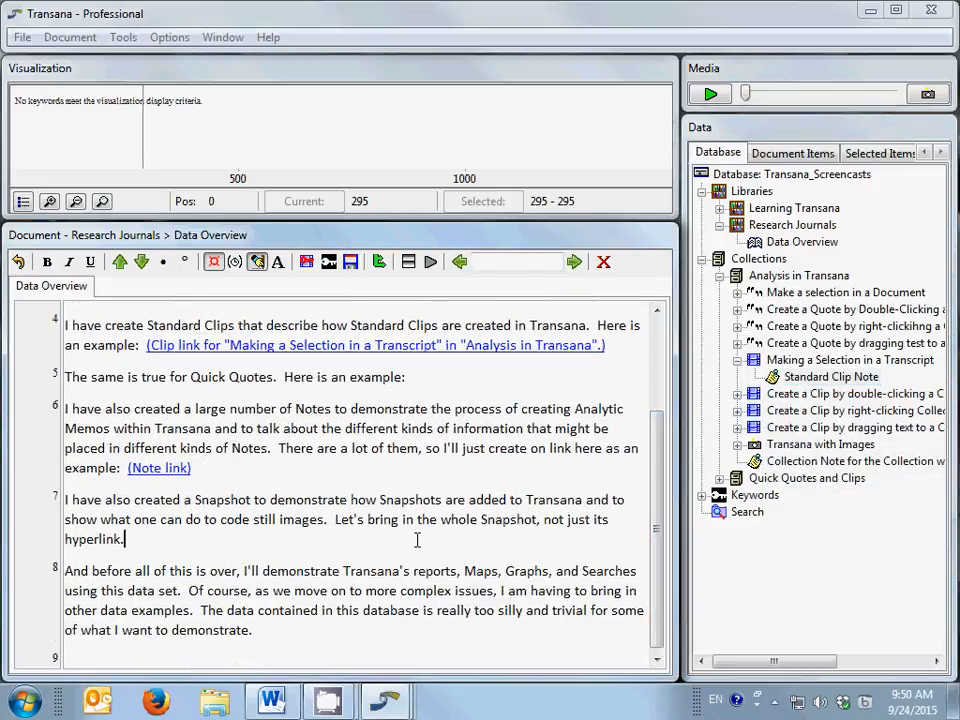
{"action": "right_click", "coordinate": [797, 445]}
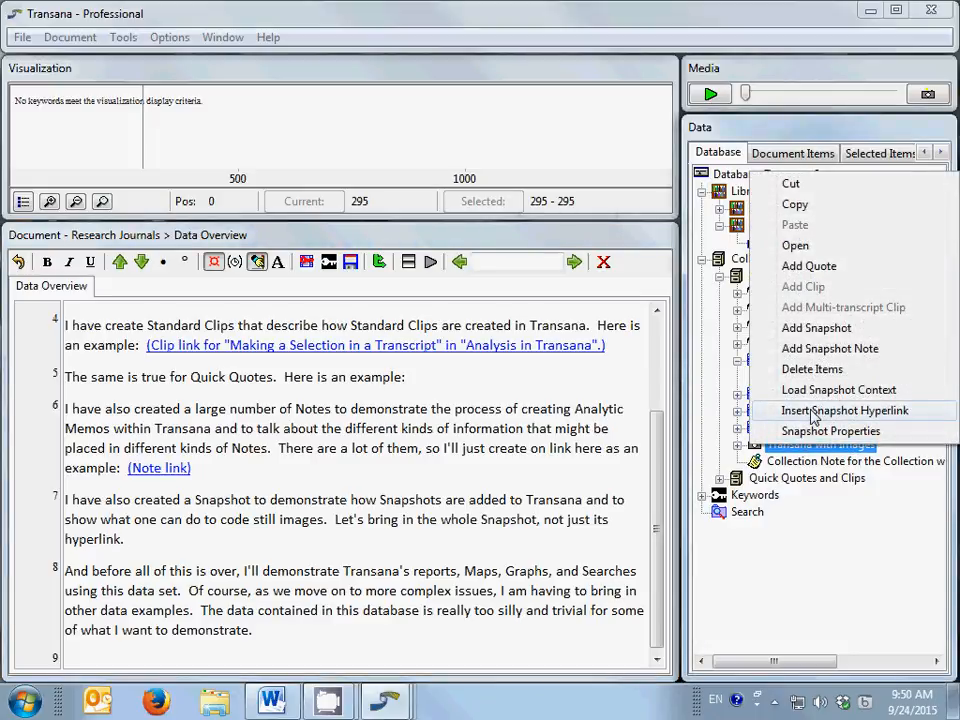
{"action": "left_click", "coordinate": [820, 576]}
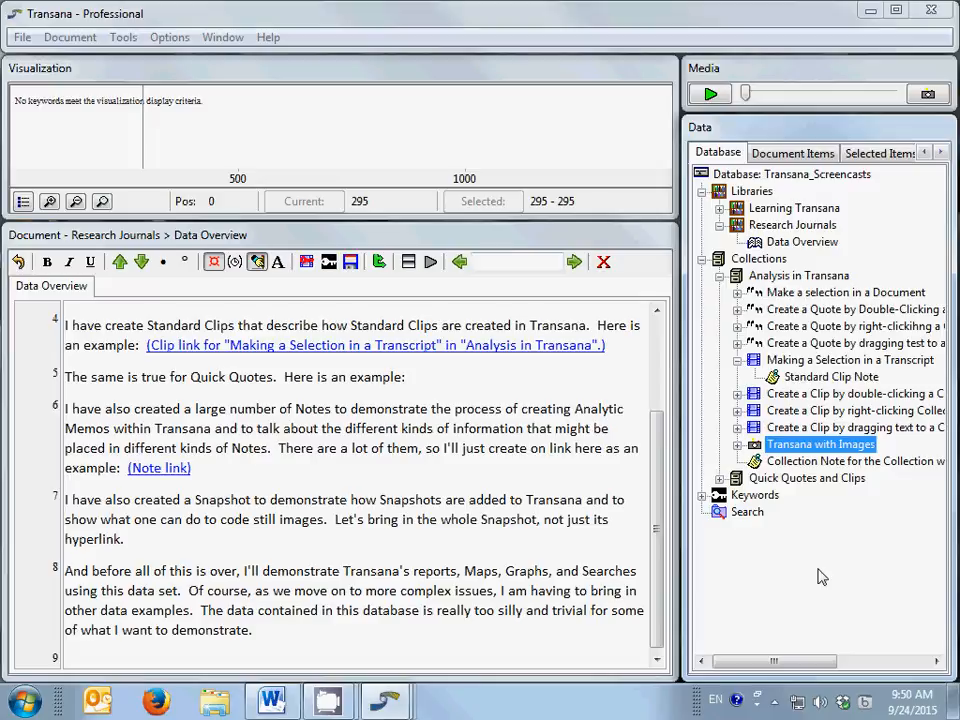
{"action": "double_click", "coordinate": [801, 446]}
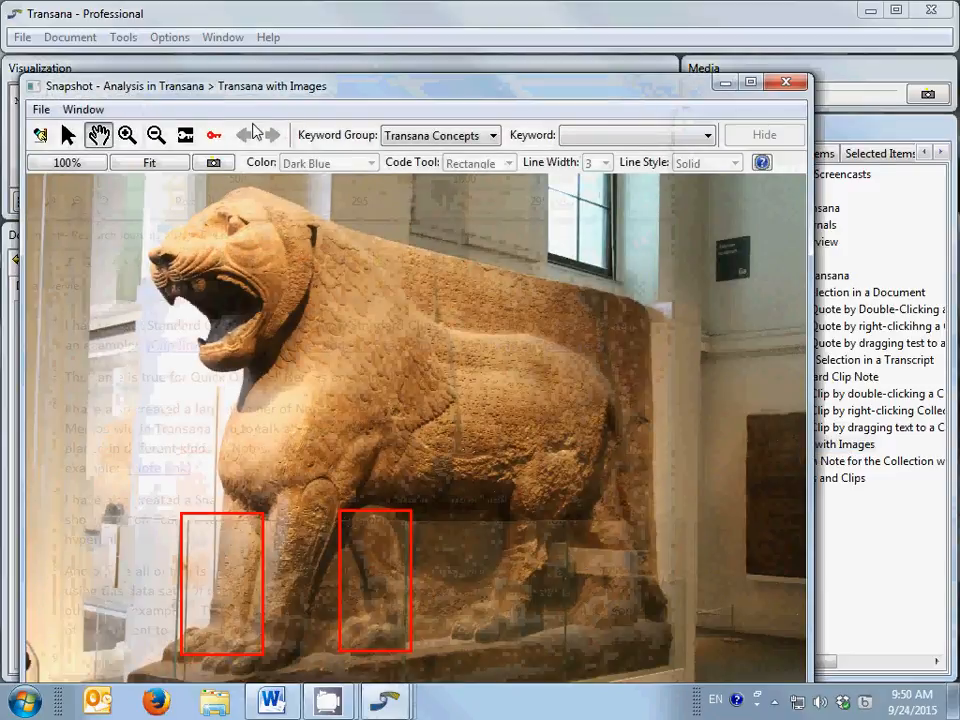
{"action": "left_click", "coordinate": [214, 136]}
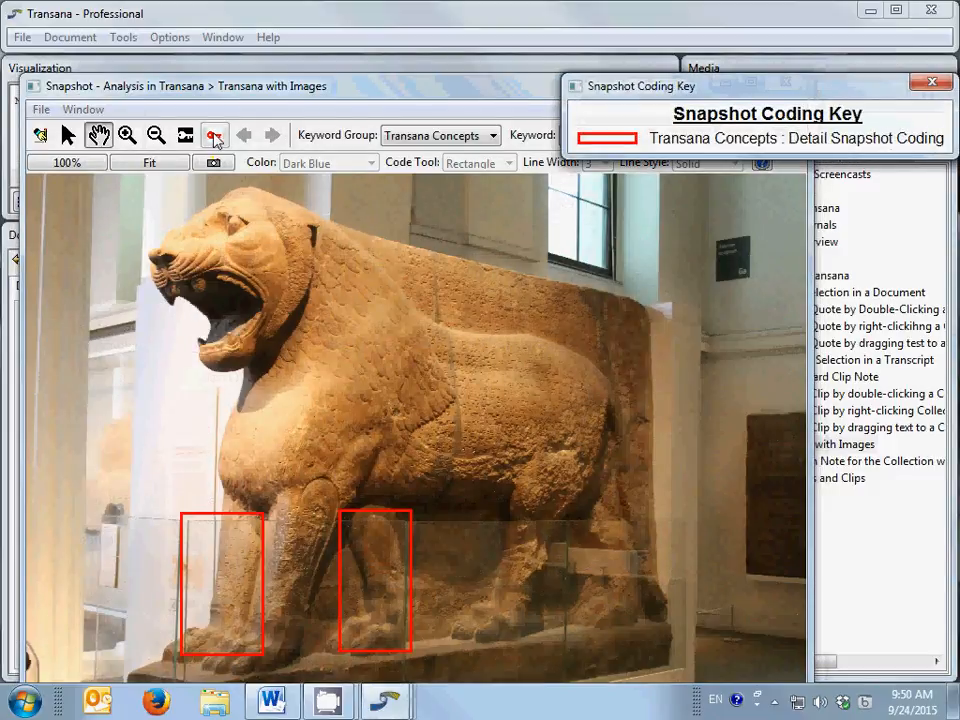
{"action": "left_click", "coordinate": [218, 166]}
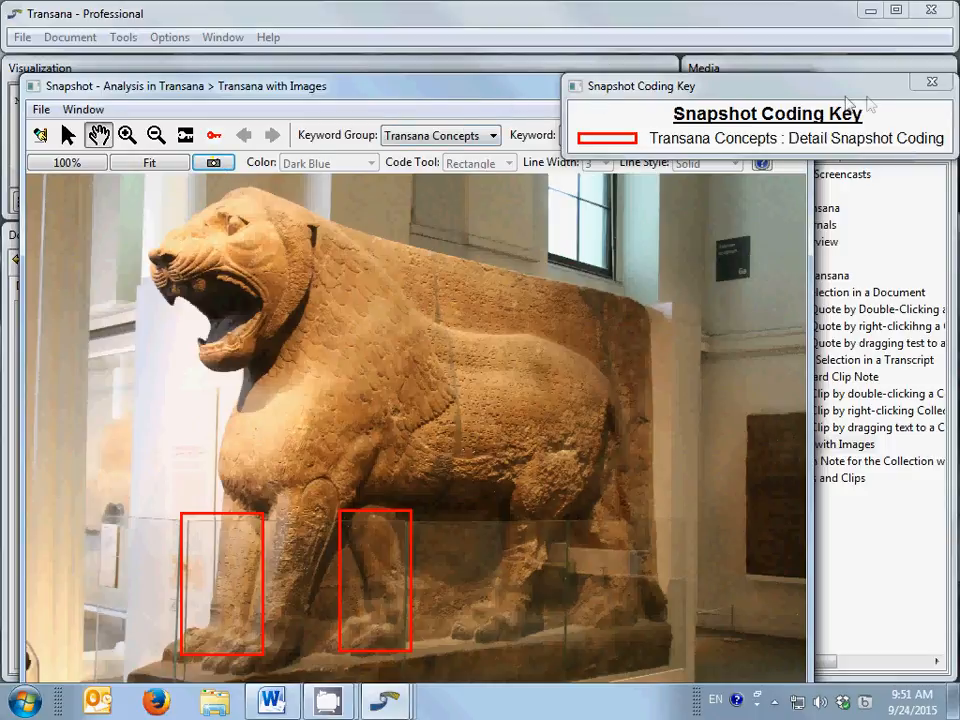
Close the coding key and snapshot windows and review the inserted snapshot image, coding key and link in the journal
{"action": "left_click", "coordinate": [931, 82]}
{"action": "left_click", "coordinate": [790, 86]}
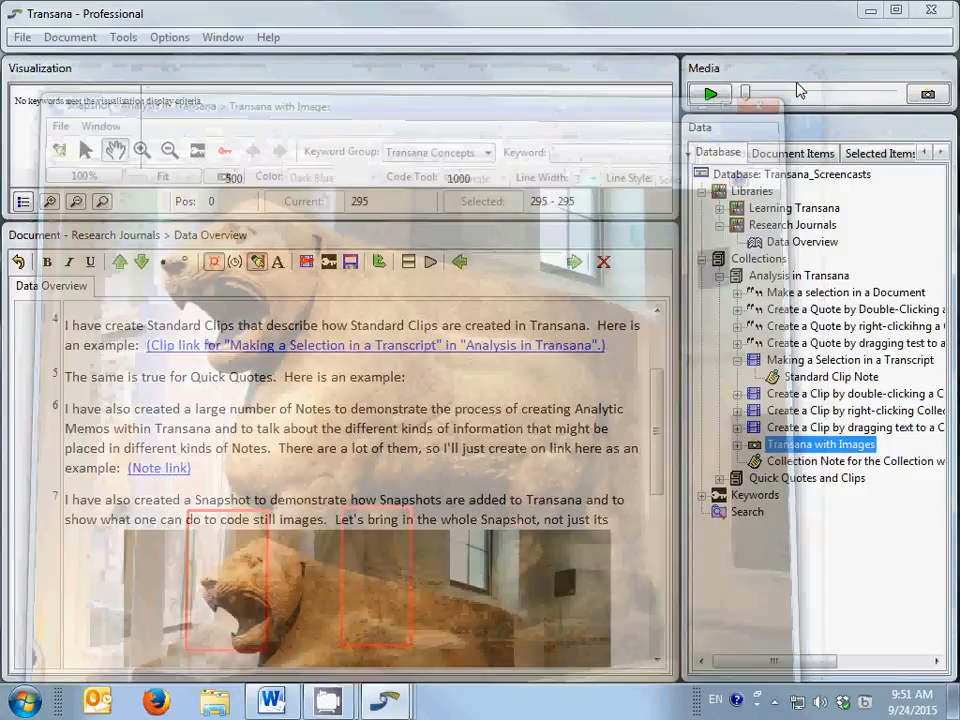
{"action": "left_click_drag", "start_coordinate": [660, 414], "coordinate": [672, 513]}
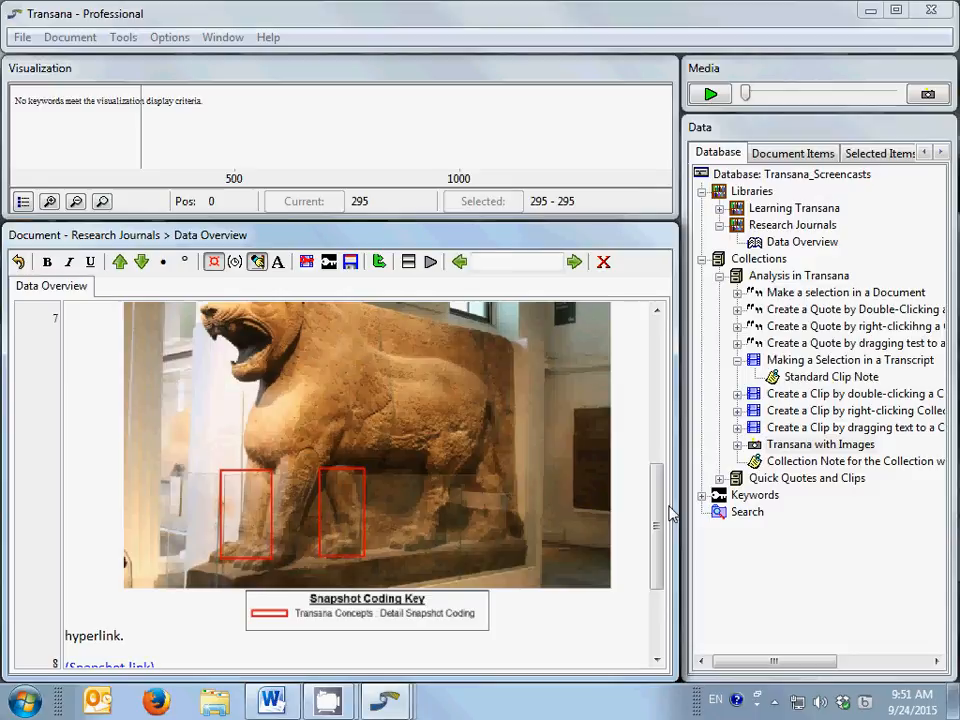
{"action": "scroll", "coordinate": [655, 494], "scroll_direction": "down", "scroll_amount": 2}
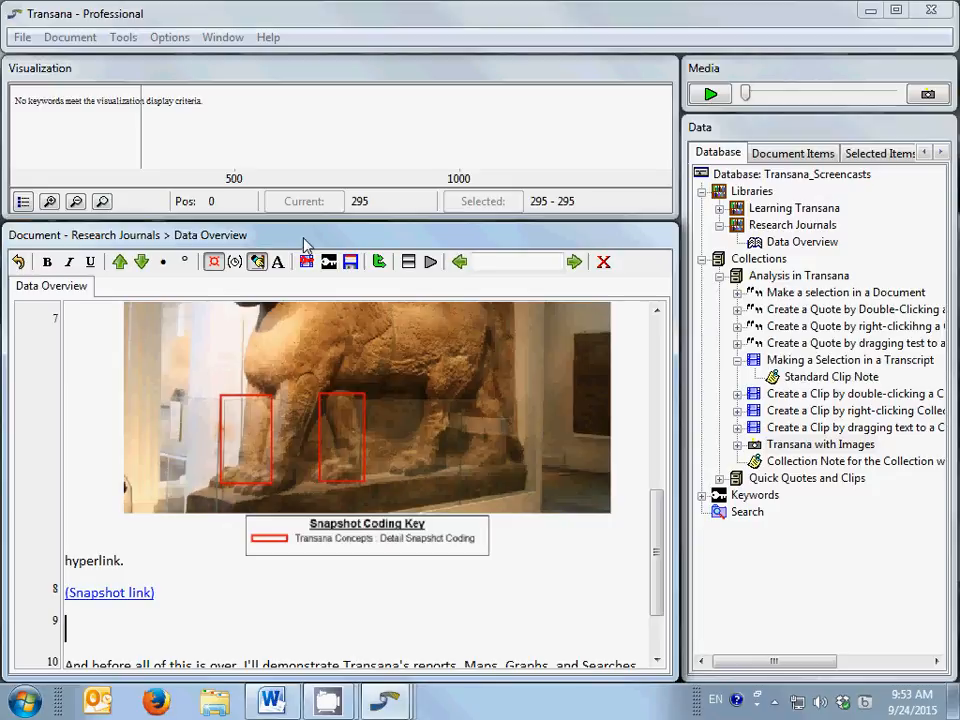
Save the document's changes and export it as the Rich Text Format file Data Overview Research Journal in the Documents library
{"action": "left_click", "coordinate": [21, 37]}
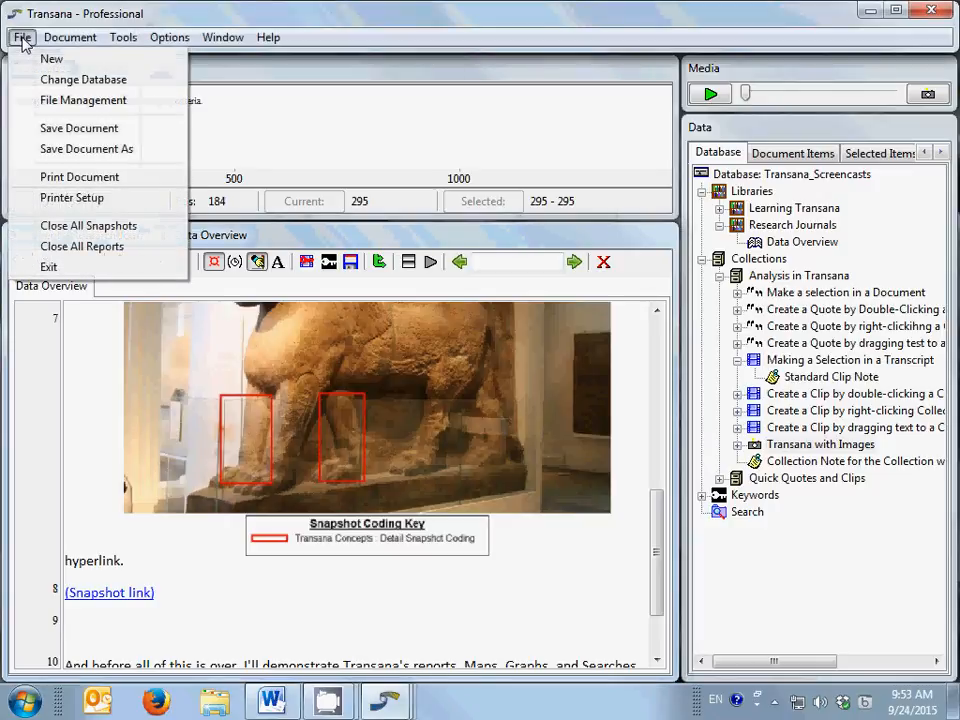
{"action": "left_click", "coordinate": [66, 149]}
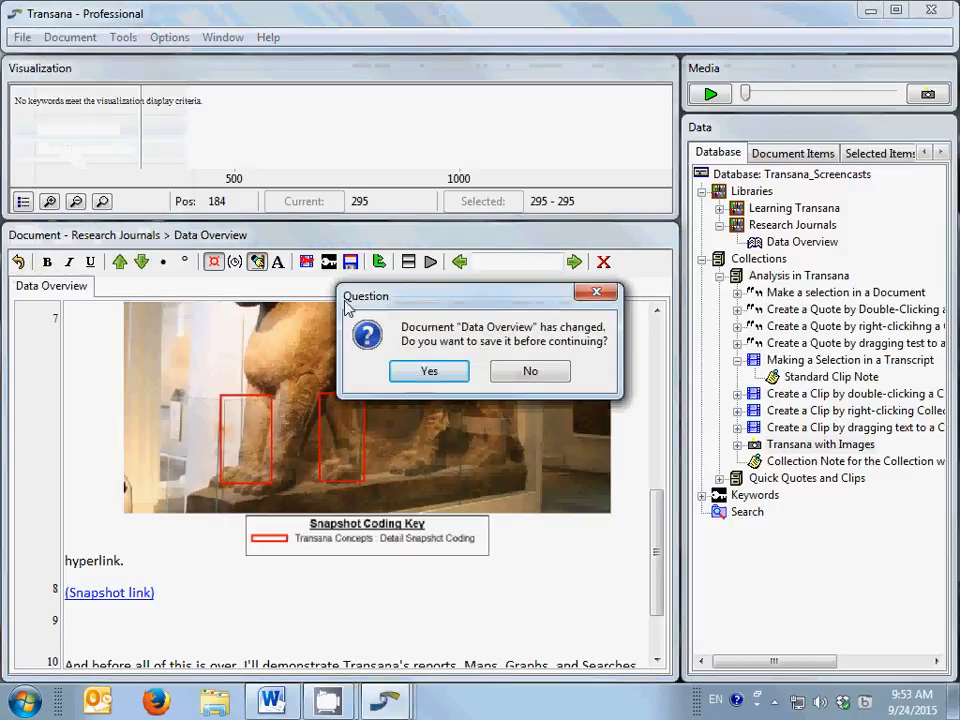
{"action": "left_click", "coordinate": [446, 378]}
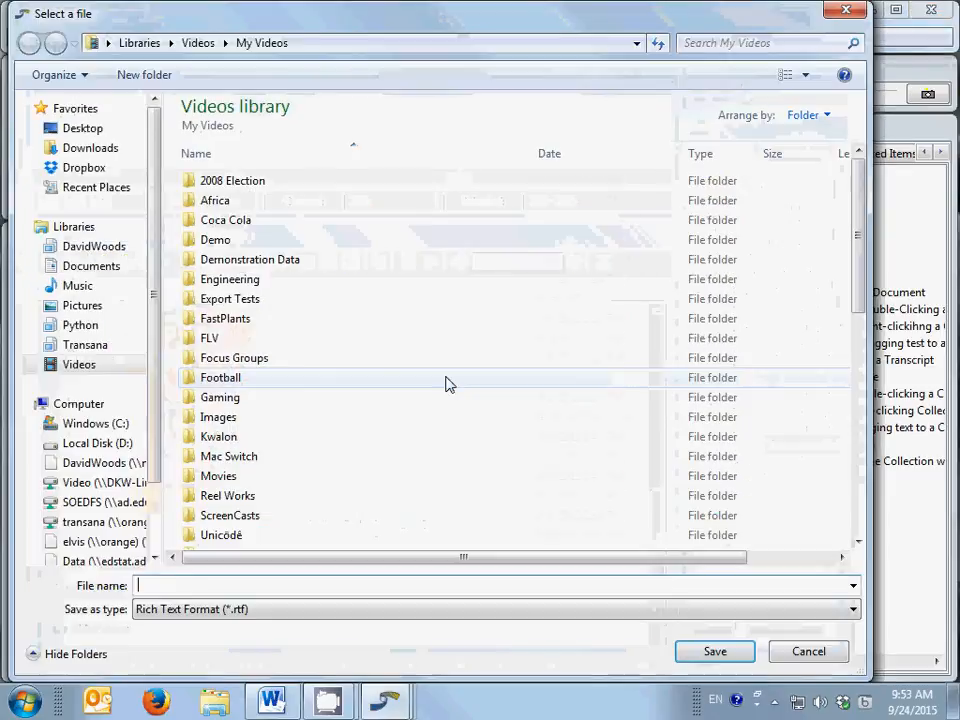
{"action": "left_click", "coordinate": [100, 270]}
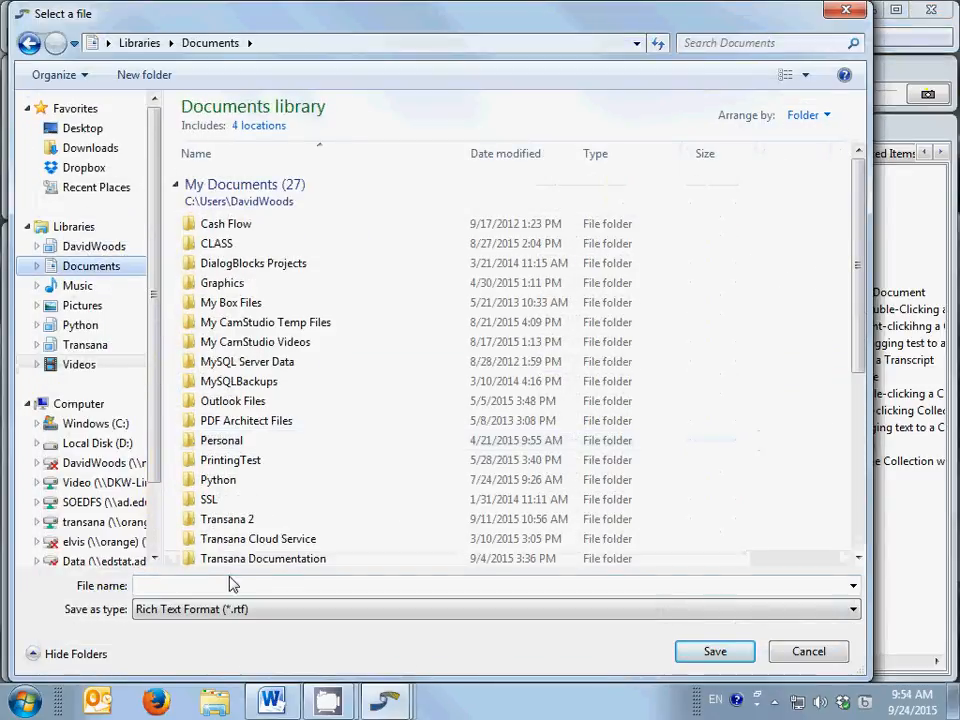
{"action": "left_click", "coordinate": [234, 585]}
{"action": "type", "text": "Data Over"}
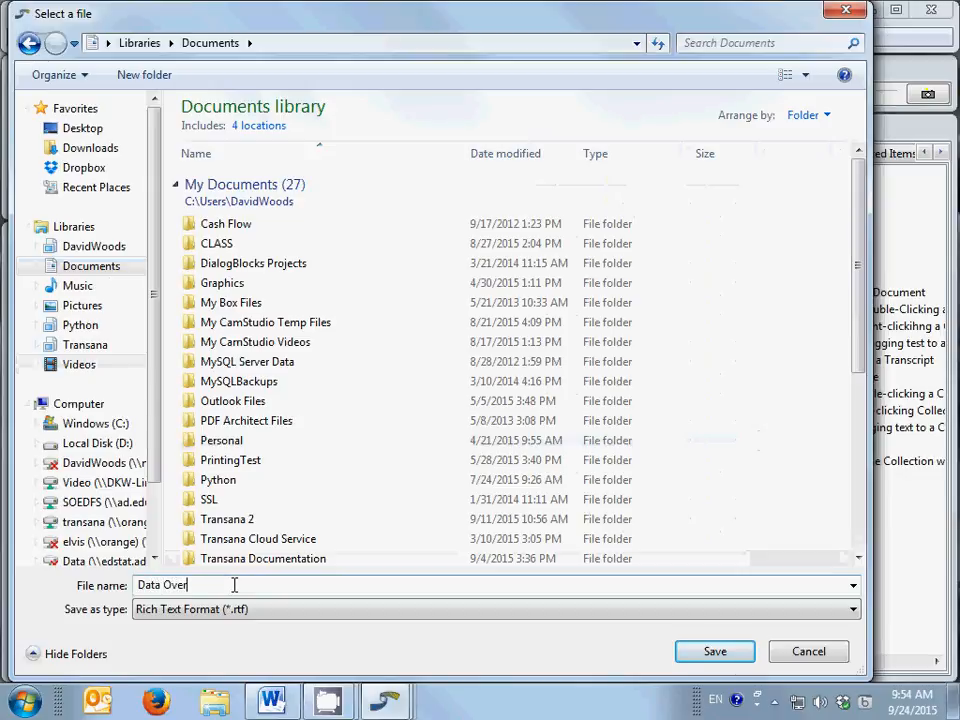
{"action": "type", "text": "view Resear"}
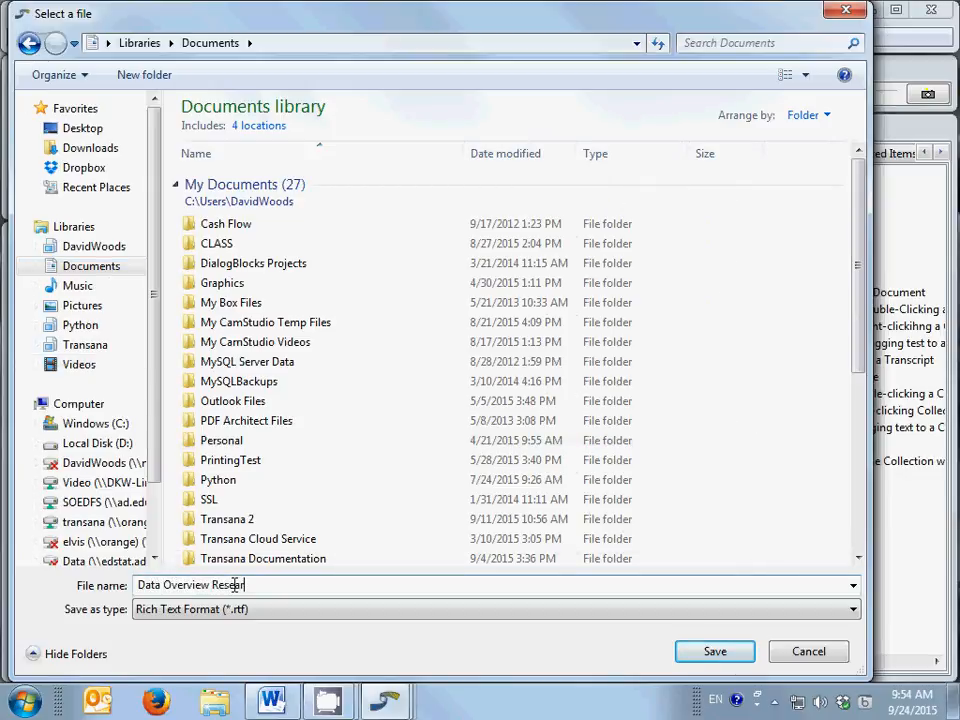
{"action": "type", "text": "ch Journal"}
{"action": "left_click", "coordinate": [713, 652]}
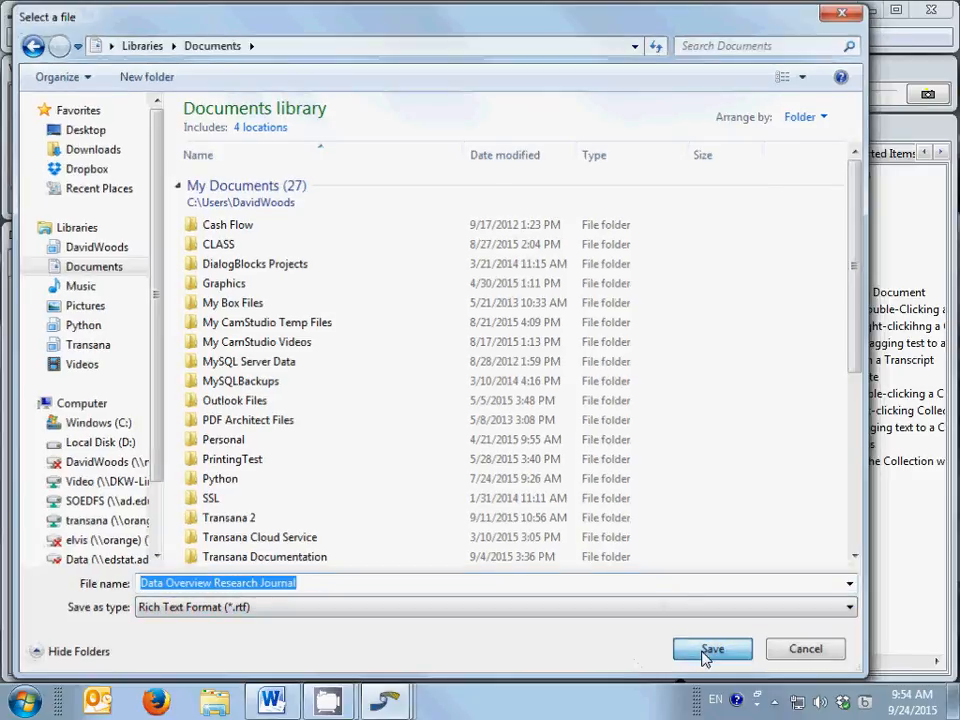